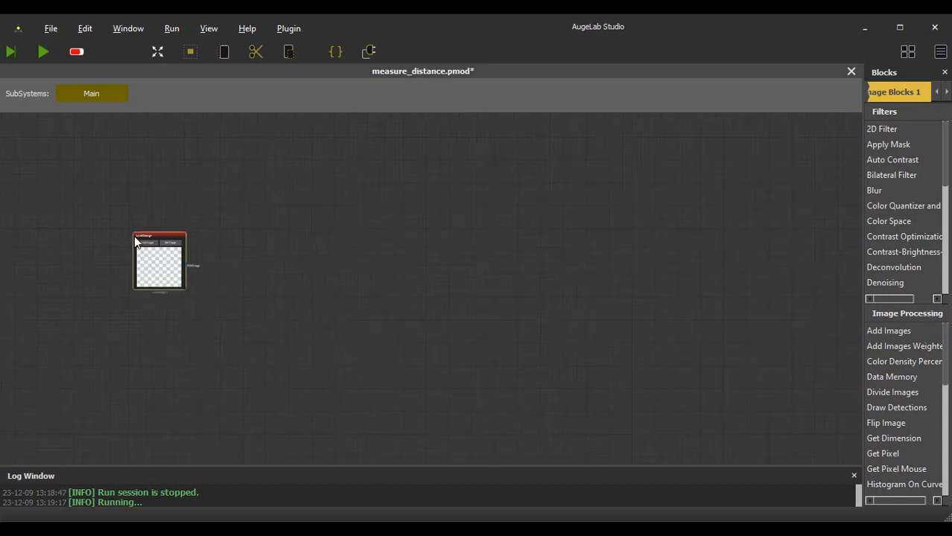
- Load the example image pcb into the Load Image block and move the block up and to the left on the canvas
click(179, 258)
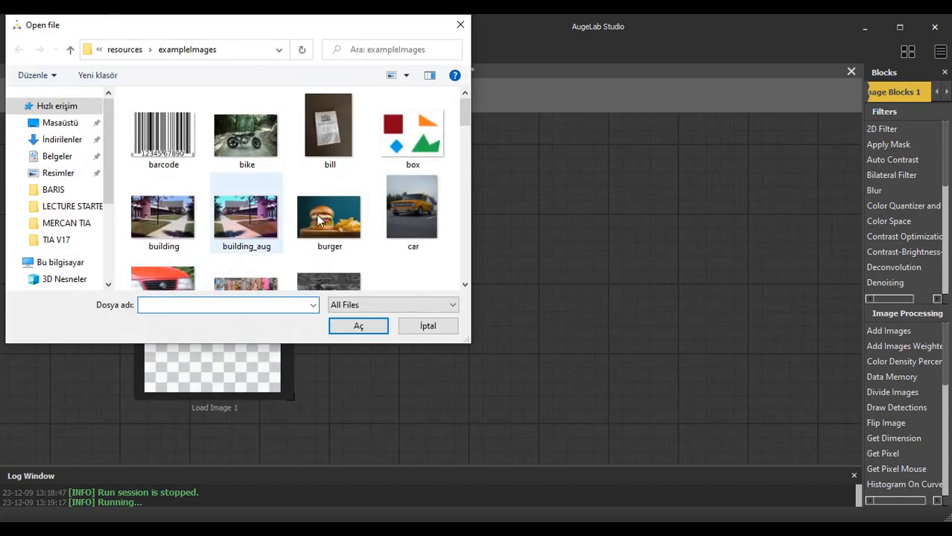
scroll(332, 220, down, 10)
scroll(333, 220, down, 8)
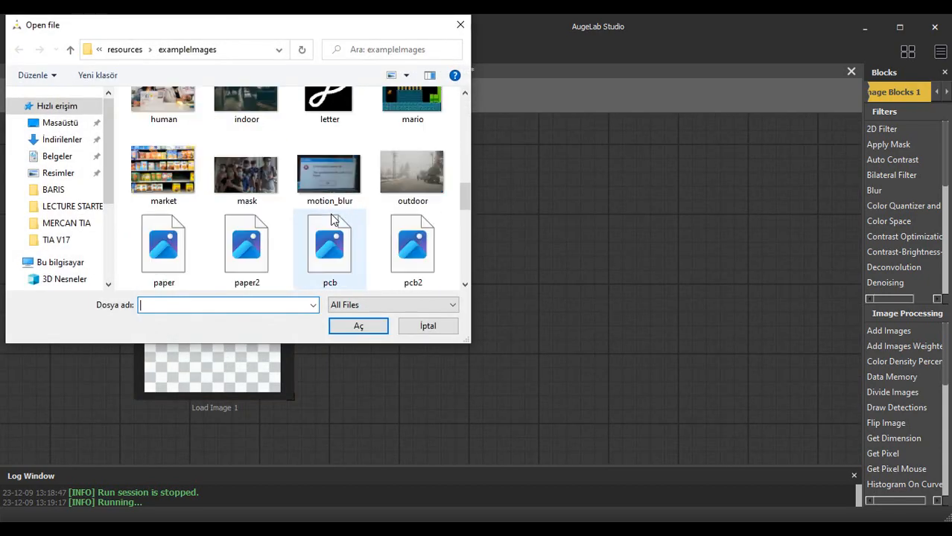
scroll(333, 155, up, 1)
click(333, 155)
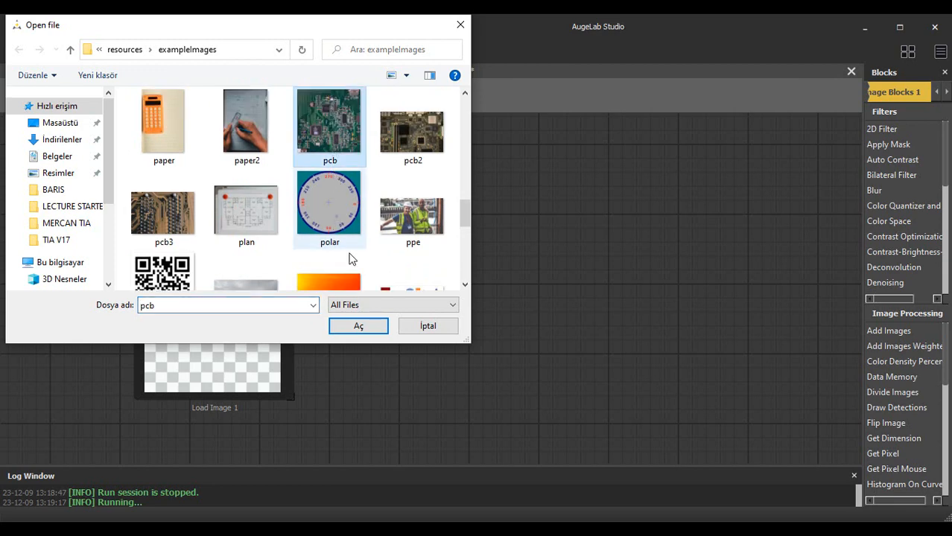
click(360, 325)
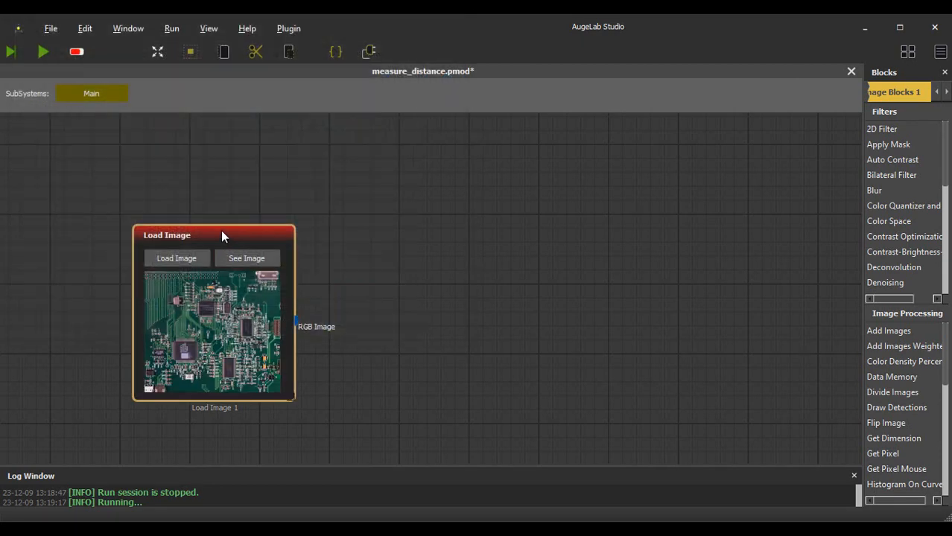
drag(222, 231, 187, 190)
- Add an Image ROI Select Multi block and place it to the right of the Load Image block
right_click(415, 207)
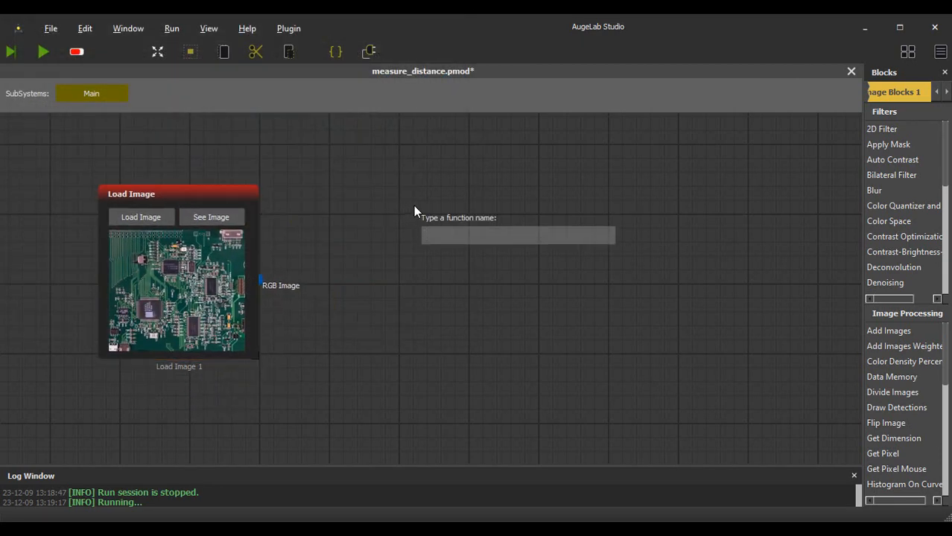
text(Ima)
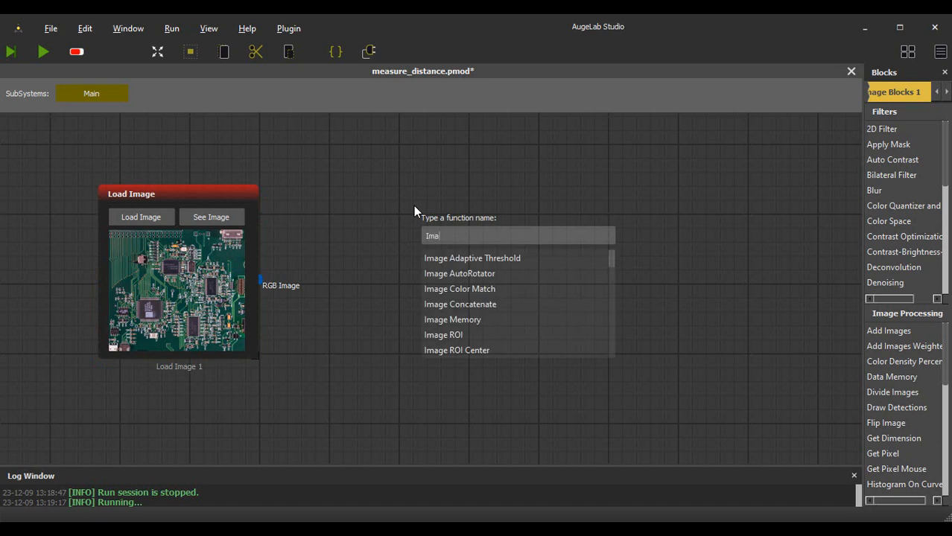
key(Down)
key(Down)
key(Down)
key(Down)
key(Down)
key(Down)
key(Down)
key(Down)
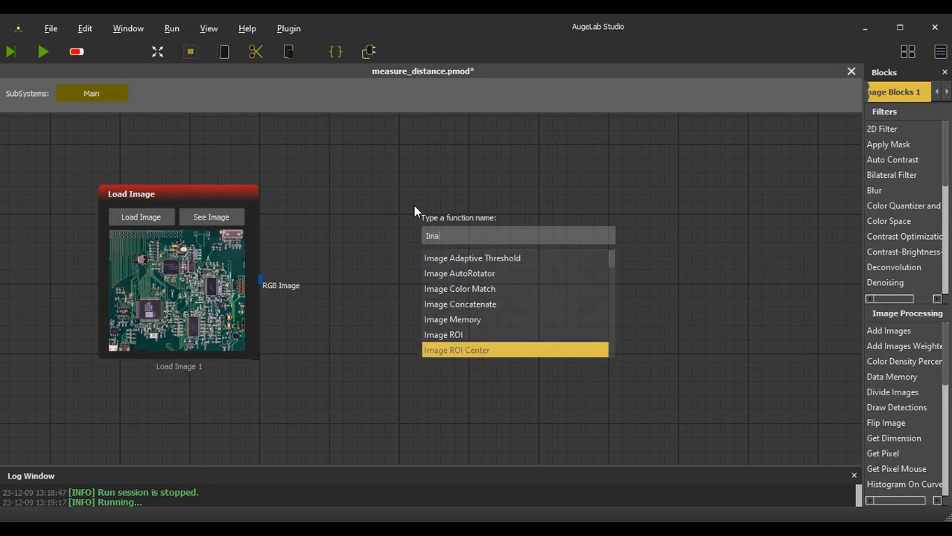
key(Down)
key(Down)
key(Down)
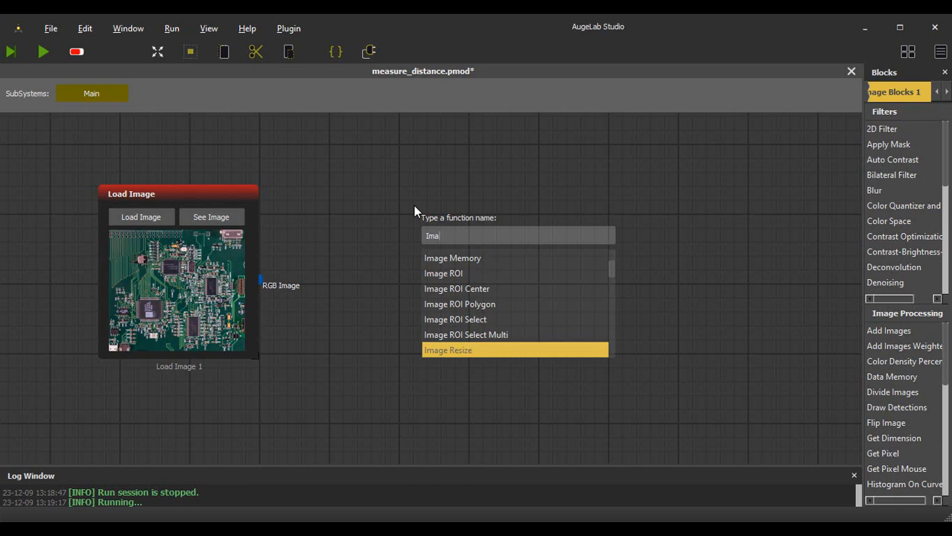
key(Up)
key(Up)
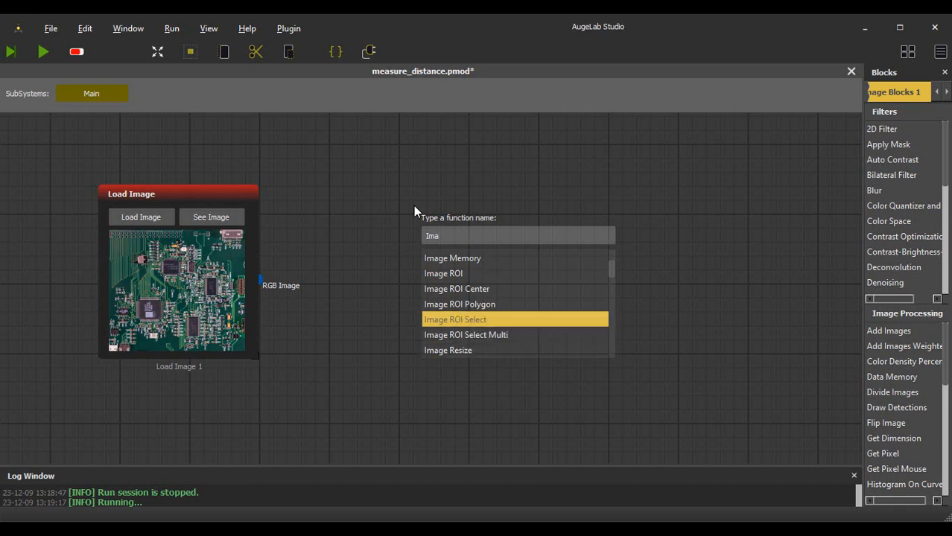
key(Down)
key(Return)
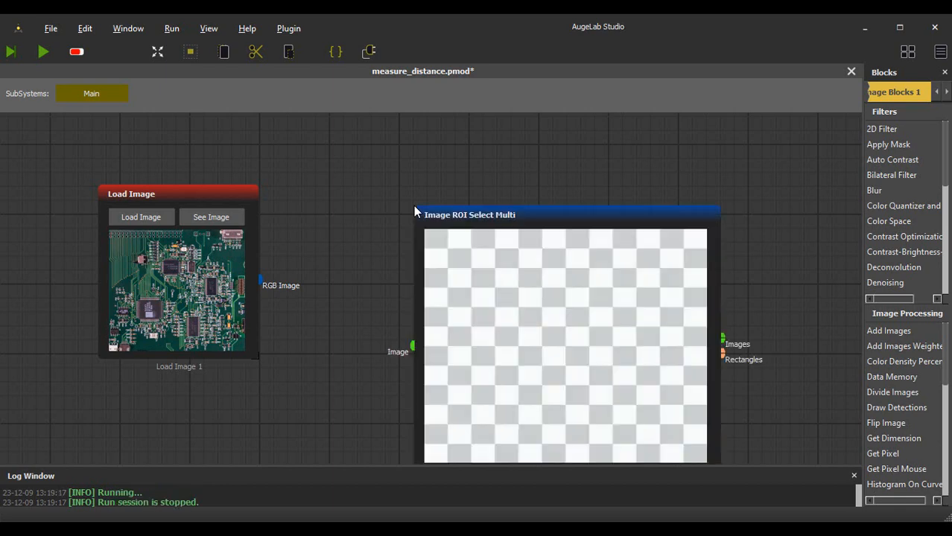
drag(442, 215, 388, 137)
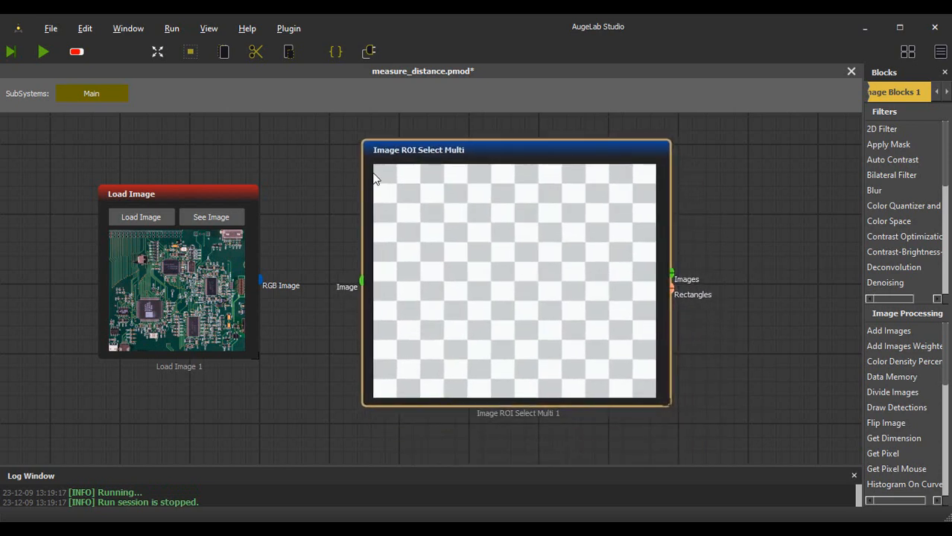
- Connect the RGB Image output to the Image ROI Select Multi input and run the project for one step
drag(261, 281, 214, 71)
click(172, 30)
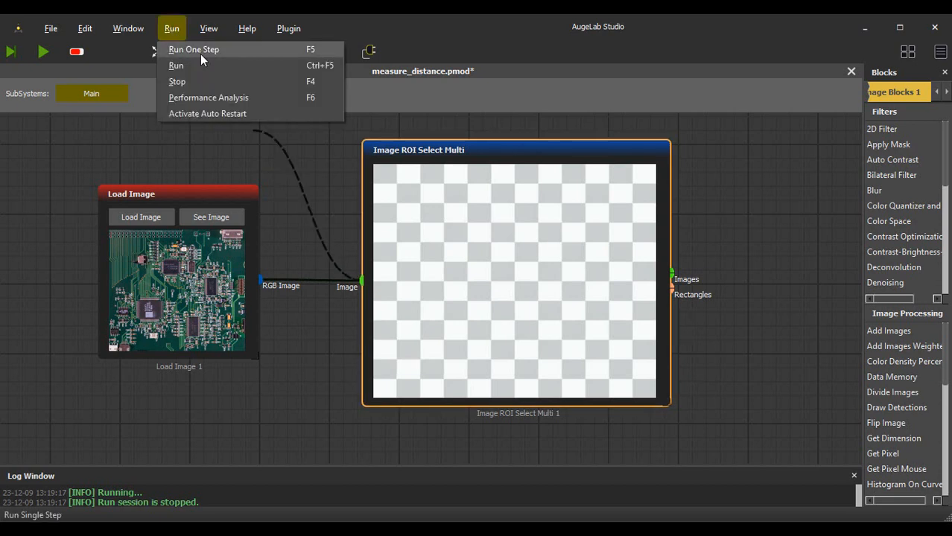
click(200, 54)
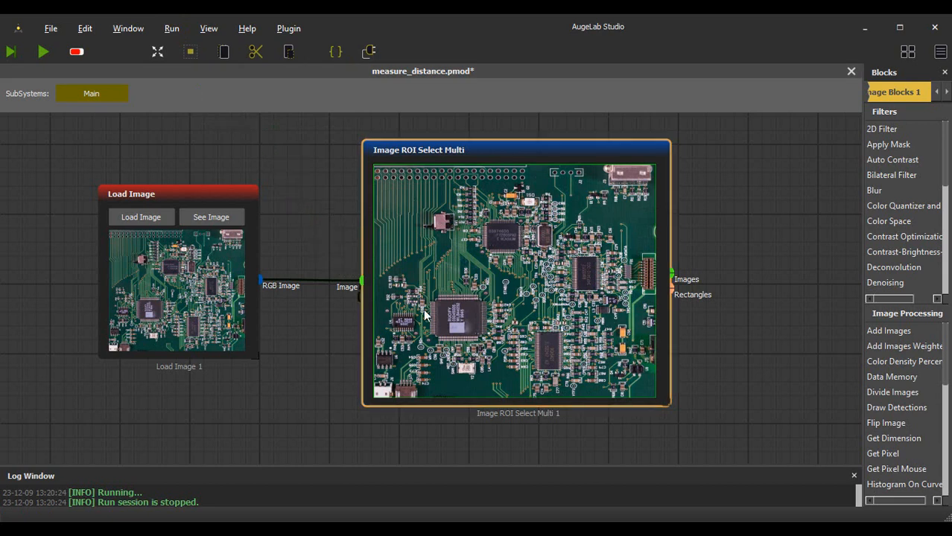
drag(554, 252, 451, 270)
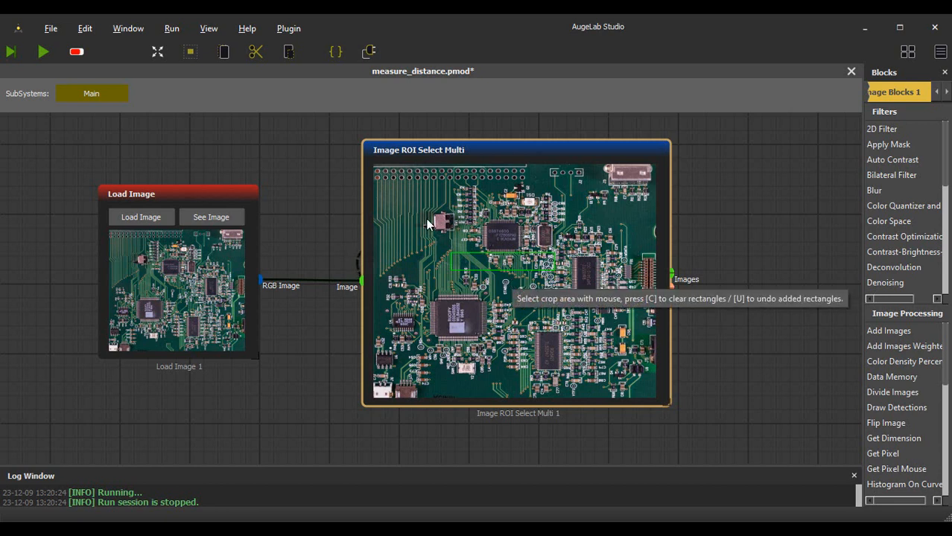
drag(426, 221, 567, 311)
key(c)
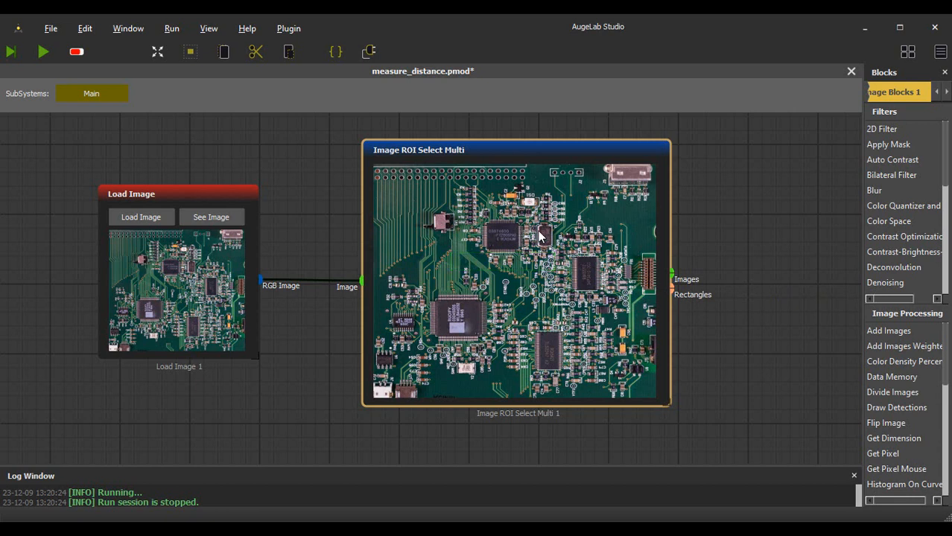
- Mark two regions on the board image: the small component beside the upper chip and the tall chip near the lower middle
drag(536, 225, 551, 245)
drag(557, 370, 560, 370)
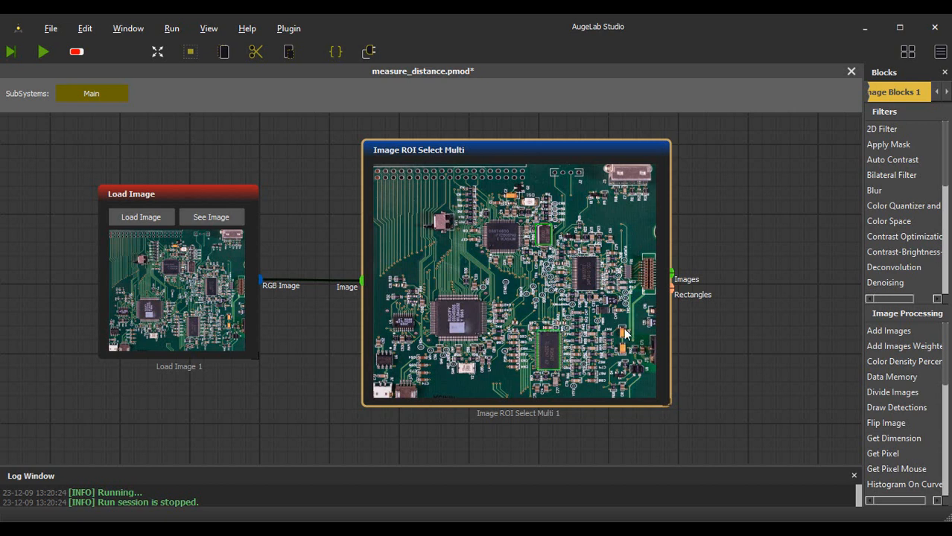
- Add a Demux block with 2 outputs to the right of the Image ROI Select Multi block
right_click(750, 194)
text(de)
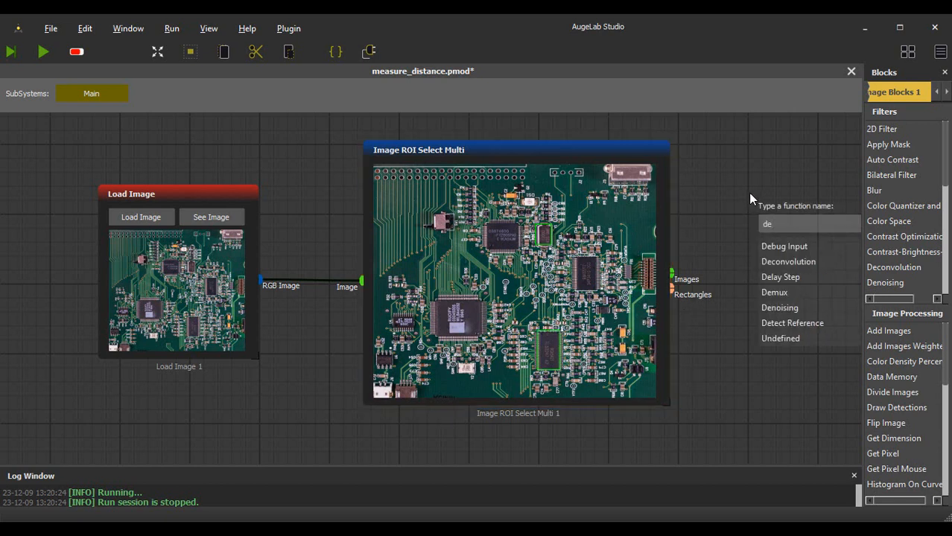
key(Down)
key(Down)
key(Down)
key(Down)
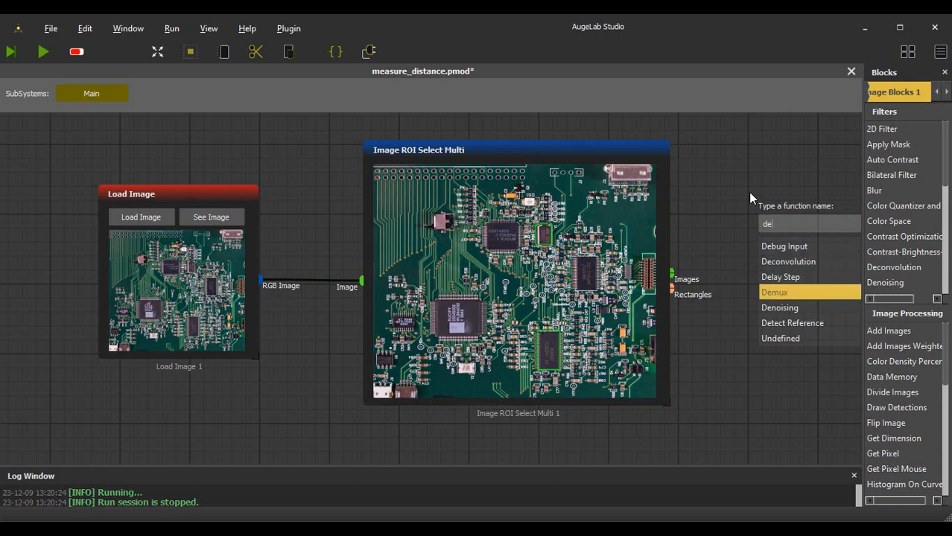
key(Return)
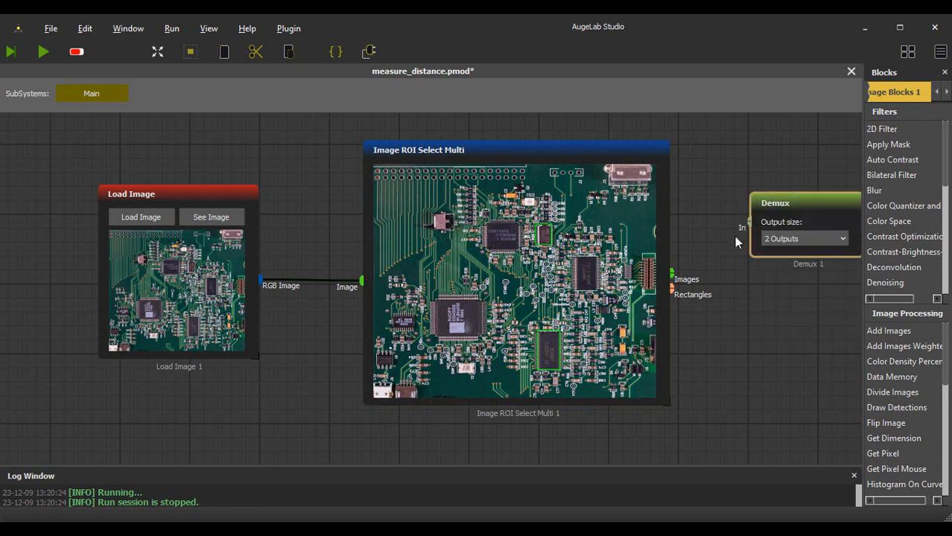
click(733, 238)
- Connect the Images output of Image ROI Select Multi to the Demux input
drag(672, 275, 743, 232)
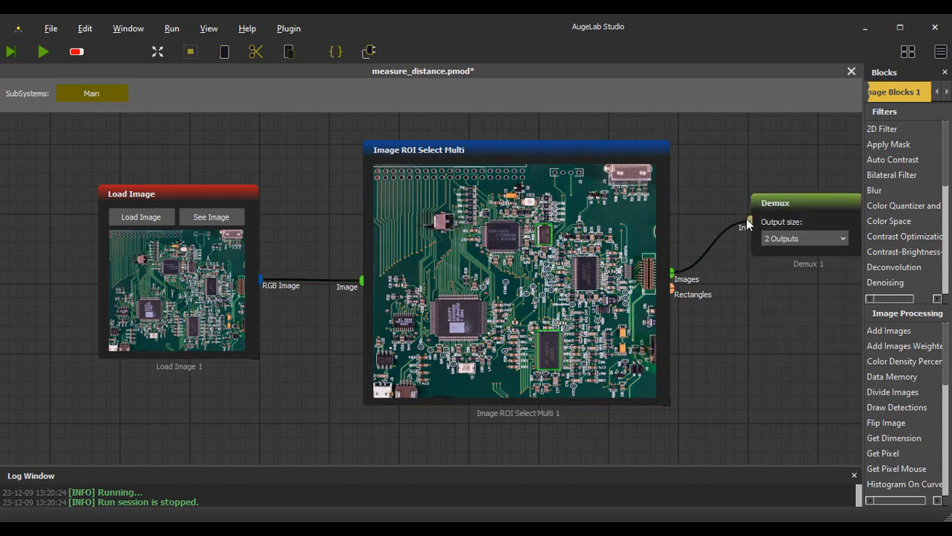
click(748, 222)
scroll(759, 277, down, 1)
drag(738, 290, 441, 290)
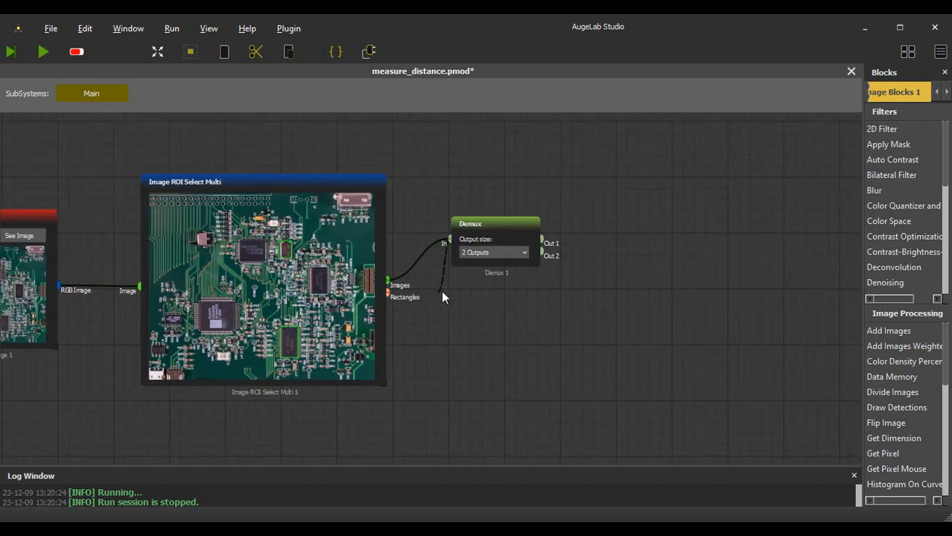
- Add a Measure Object Distance block and position it to the right of the Demux block
click(647, 217)
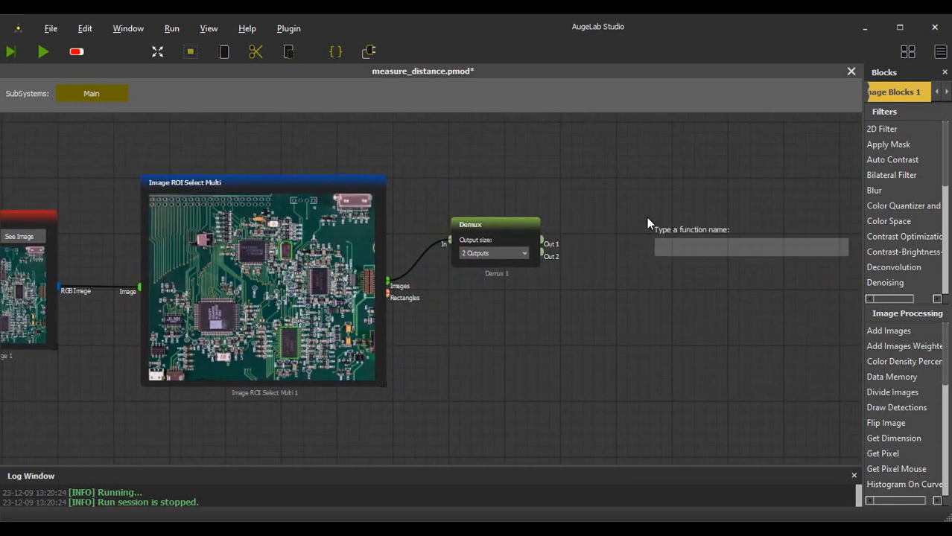
text(dis)
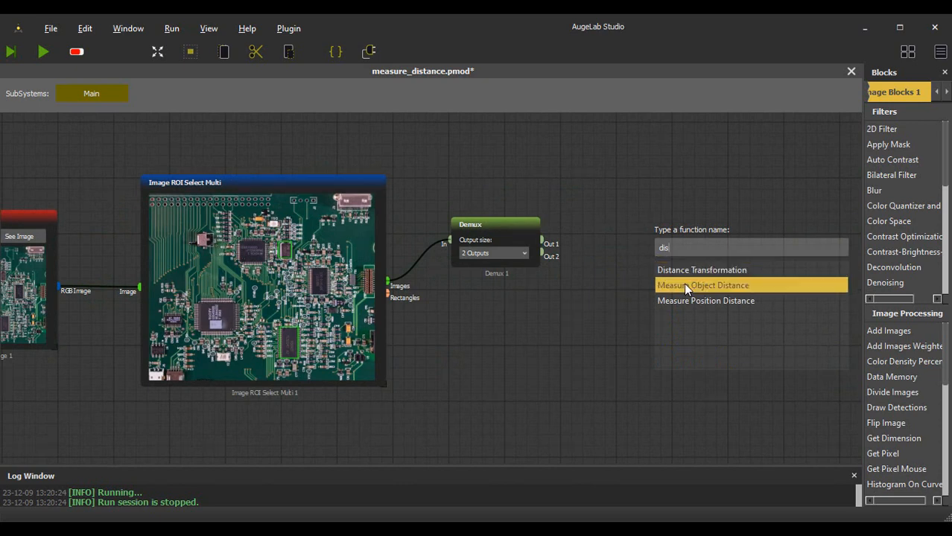
click(683, 283)
drag(686, 222, 678, 171)
- Connect Load Image's RGB Image output to the Main Image input of Measure Object Distance, keeping Load Image left of the ROI block
click(18, 222)
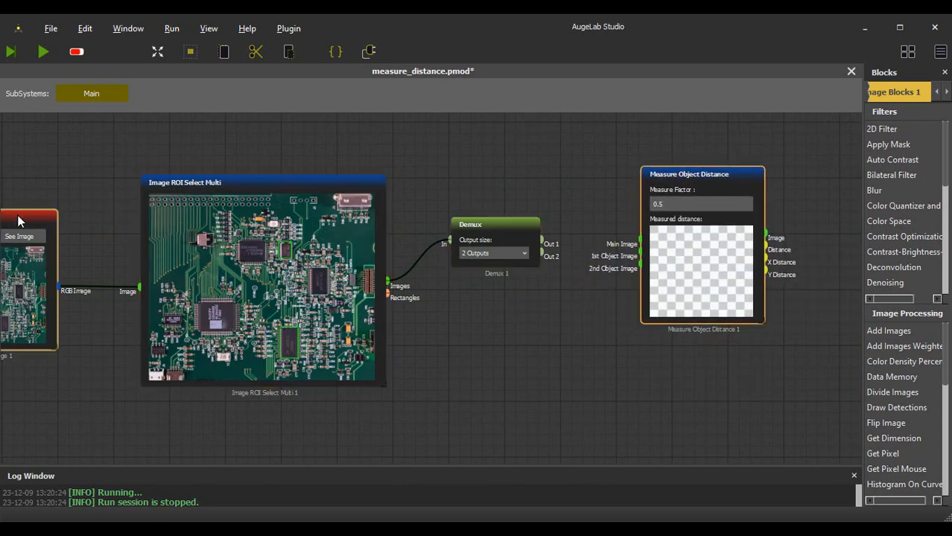
drag(19, 221, 541, 124)
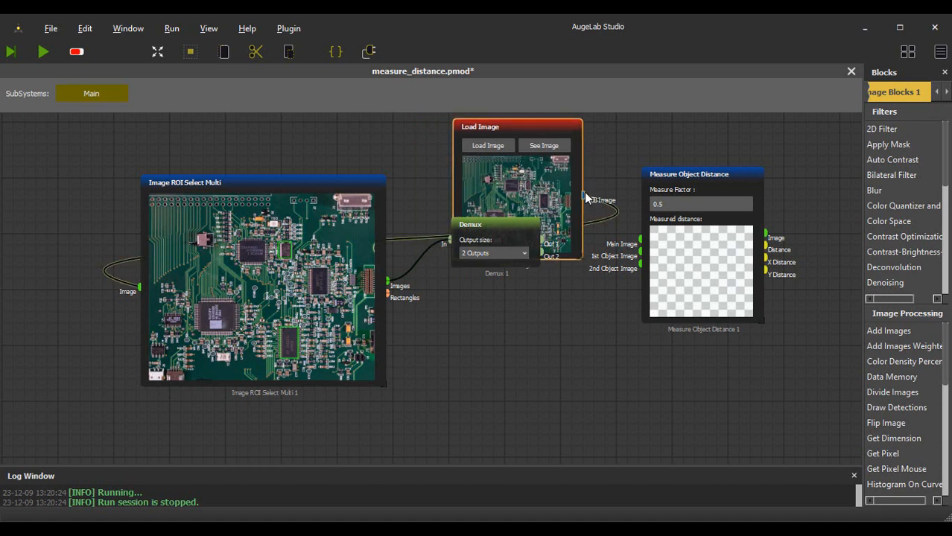
drag(637, 234, 637, 230)
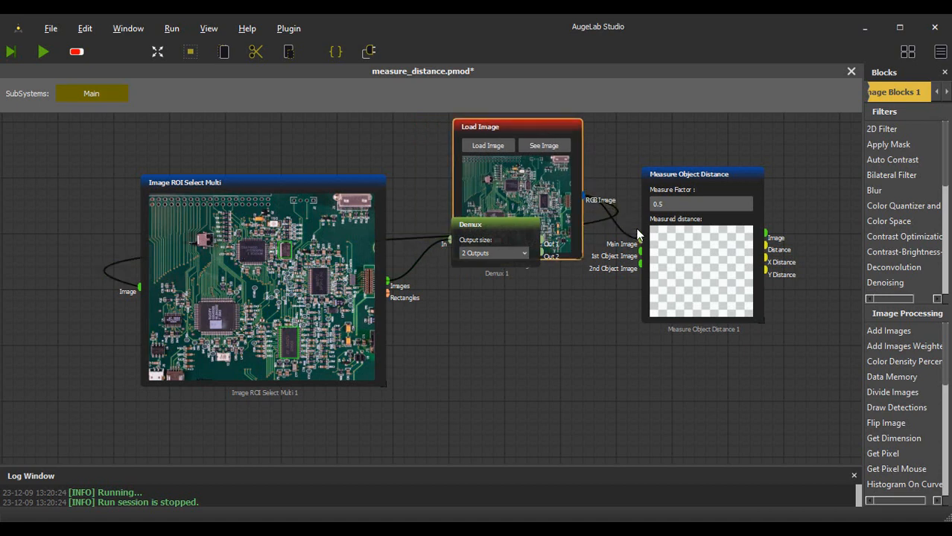
drag(508, 119, 38, 170)
- Connect Demux Out 1 to the 1st Object Image input and Out 2 to the 2nd Object Image input
drag(527, 236, 638, 256)
click(300, 253)
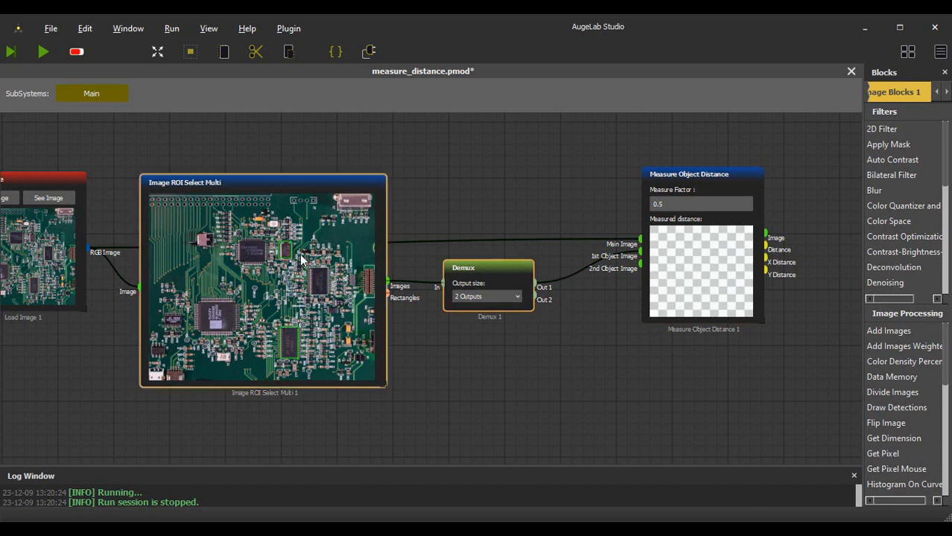
drag(534, 297, 630, 266)
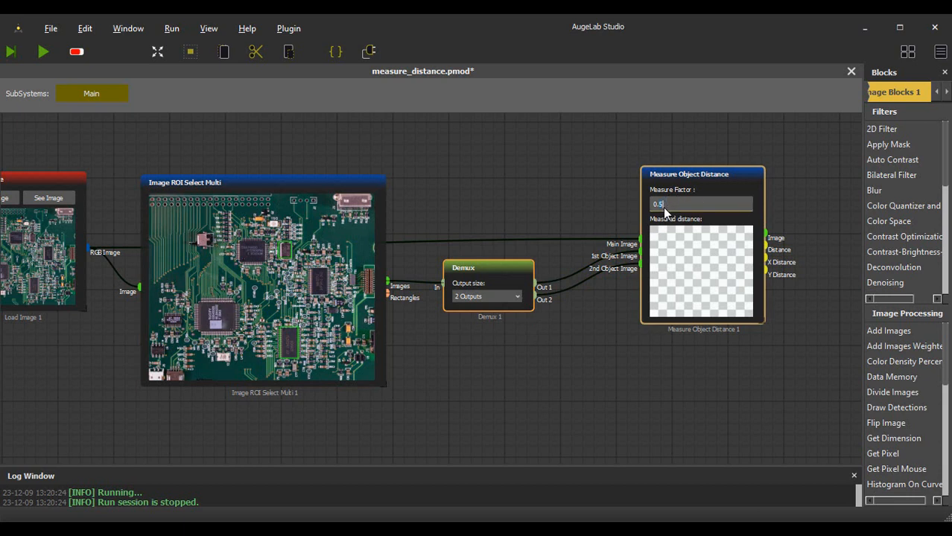
- Set the Measure Factor of Measure Object Distance to 1 and shift the block slightly closer to the Demux
drag(665, 207, 641, 203)
key(BackSpace)
text(1)
click(532, 173)
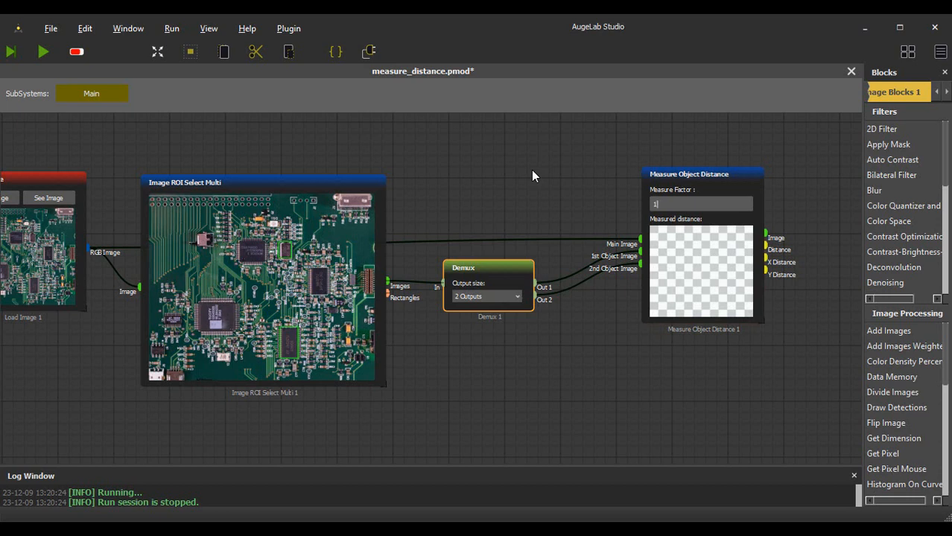
drag(673, 172, 634, 162)
- Add a Show Image block beside Measure Object Distance and connect its input to that block's Image output
double_click(793, 187)
text(s)
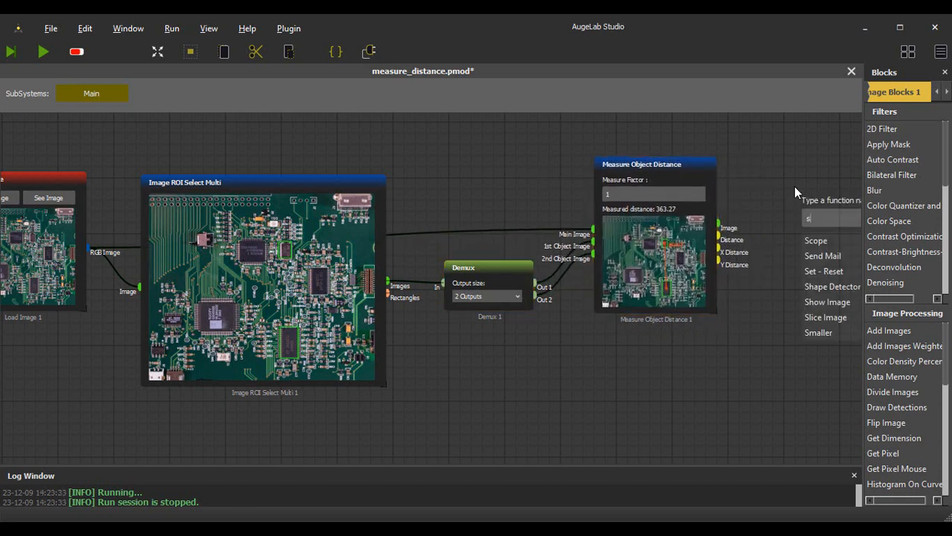
text(ho)
click(820, 242)
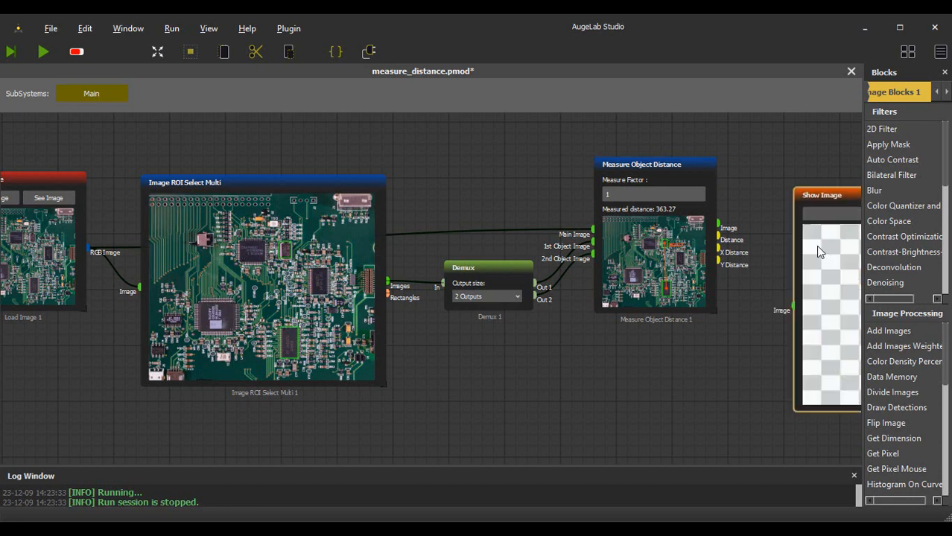
drag(813, 197, 780, 223)
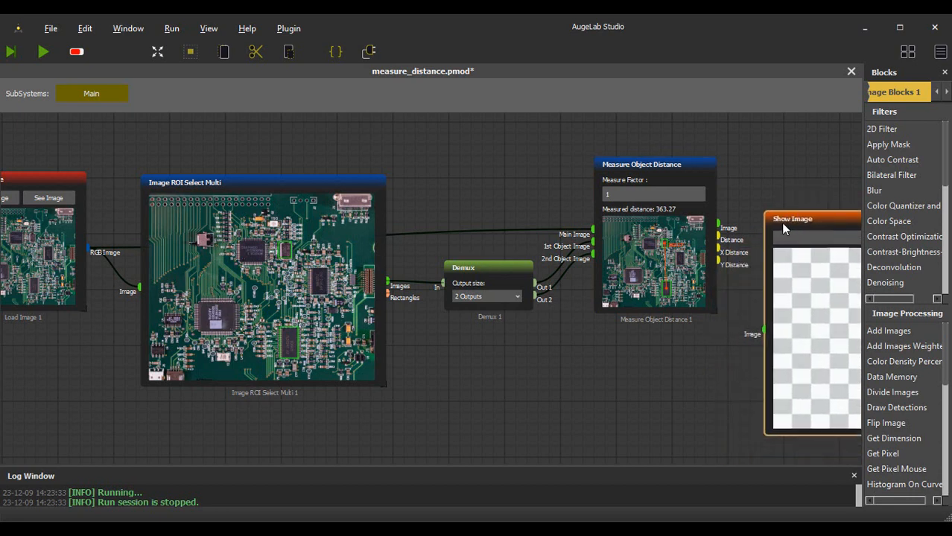
drag(763, 334, 724, 229)
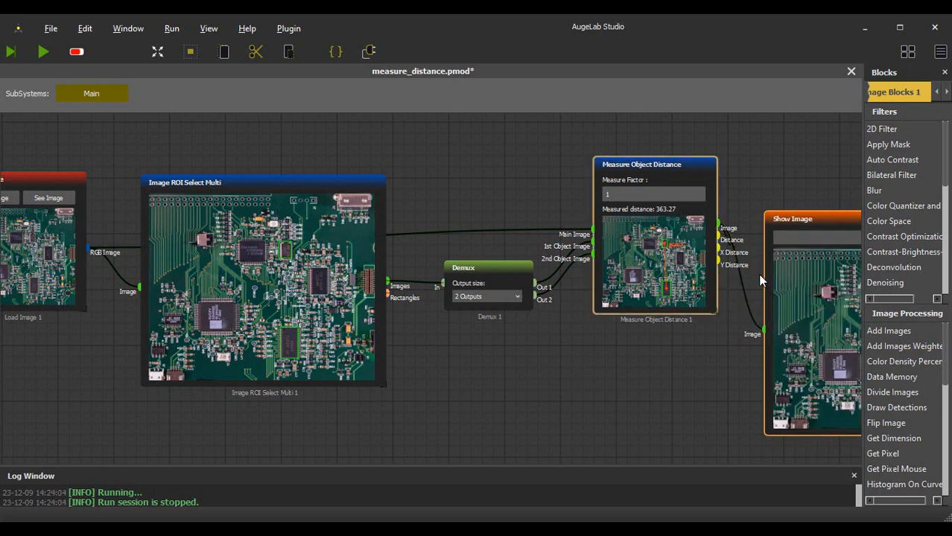
- Move the Show Image block left over the lower part of Measure Object Distance and set the Measure Factor to 2
drag(805, 223, 580, 224)
scroll(678, 267, up, 2)
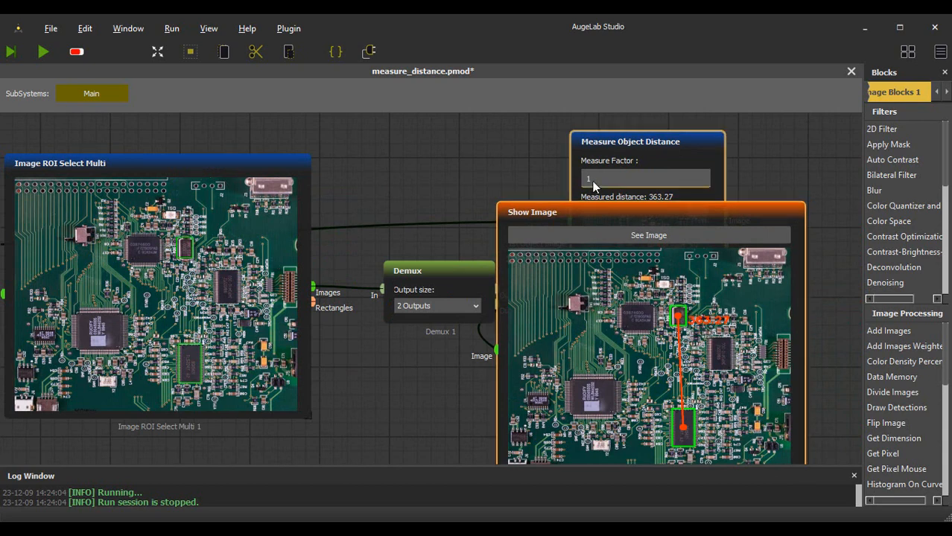
text(2)
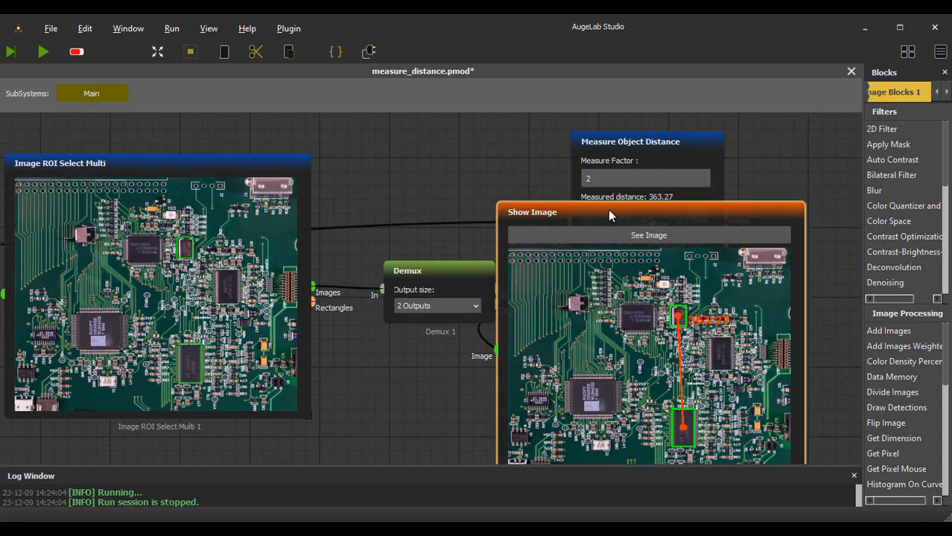
- Run the diagram, set the Measure Factor of Measure Object Distance to 0.5 and run it again
key(F5)
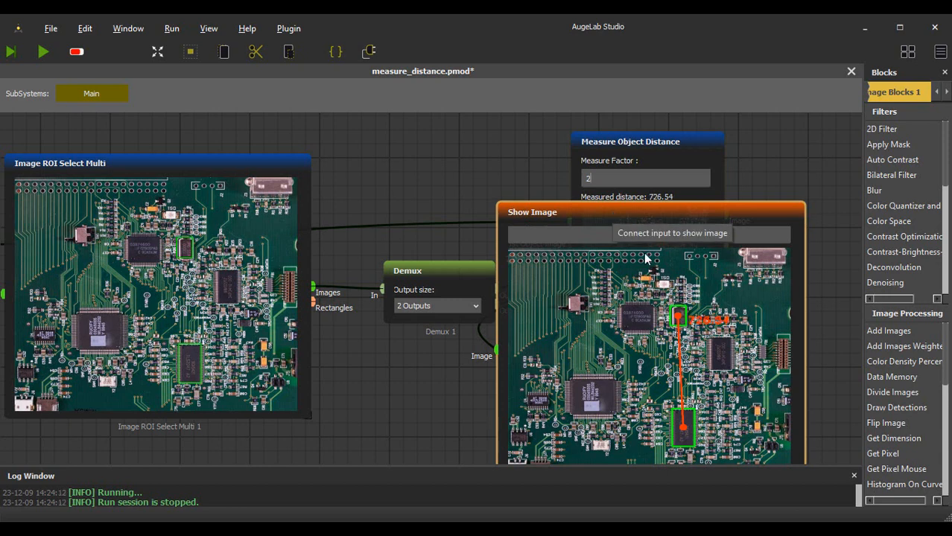
double_click(584, 181)
text(0.)
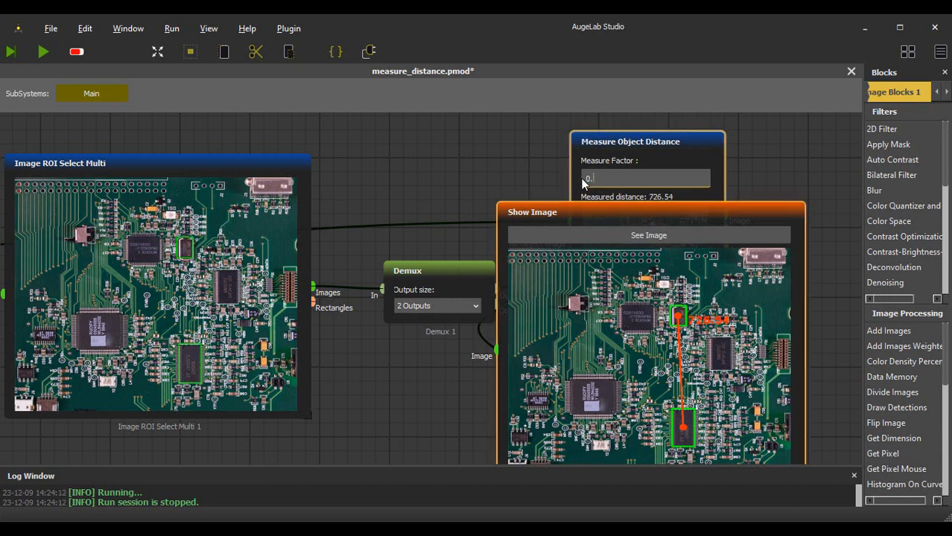
text(5)
key(F5)
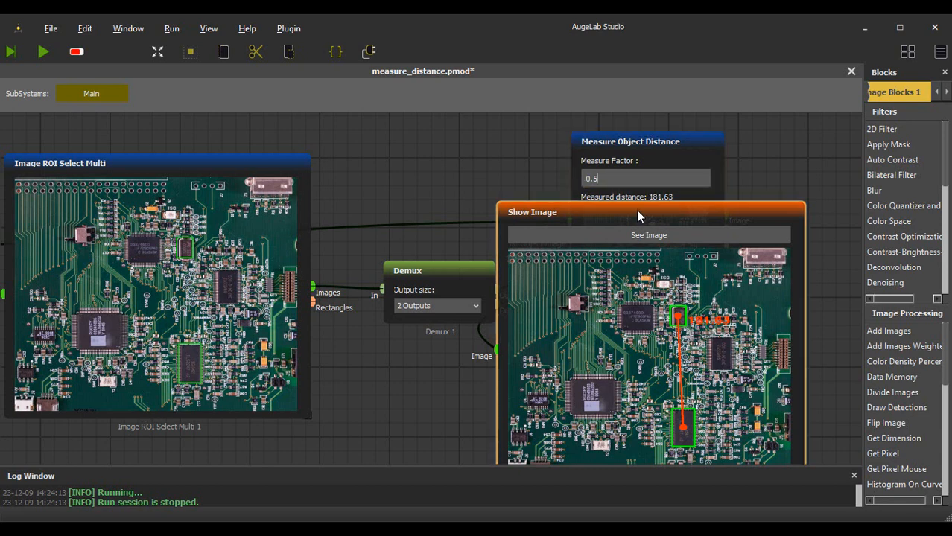
- Move the Show Image block off Measure Object Distance to a clear spot on its right
drag(636, 210, 882, 174)
scroll(618, 334, down, 2)
drag(598, 344, 289, 336)
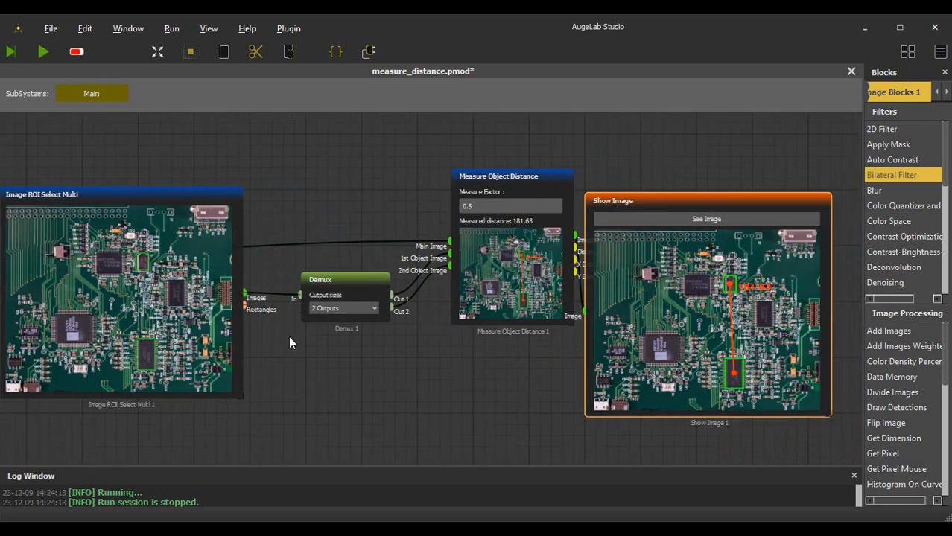
drag(477, 198, 564, 167)
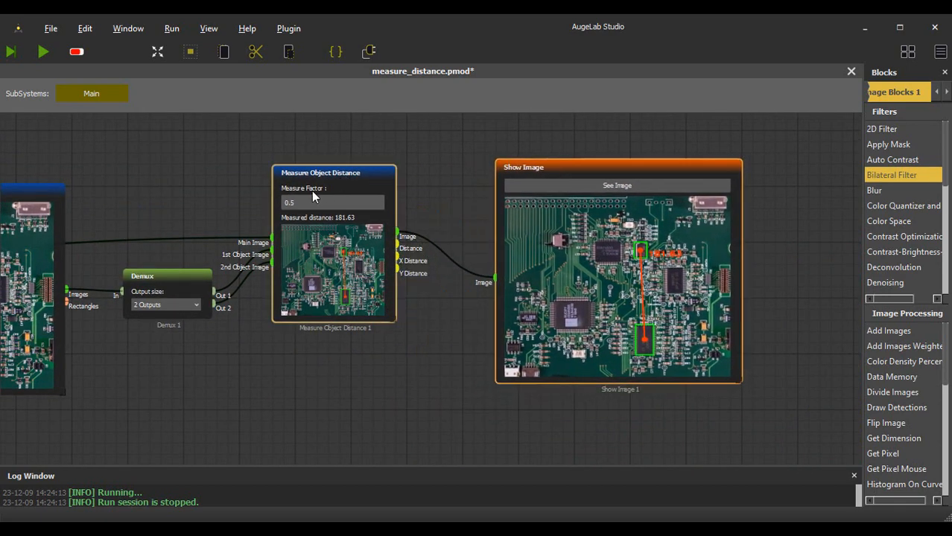
- Set the Measure Factor of Measure Object Distance to 1 and shift the Show Image block slightly up and right
click(311, 197)
key(BackSpace)
key(BackSpace)
text(1)
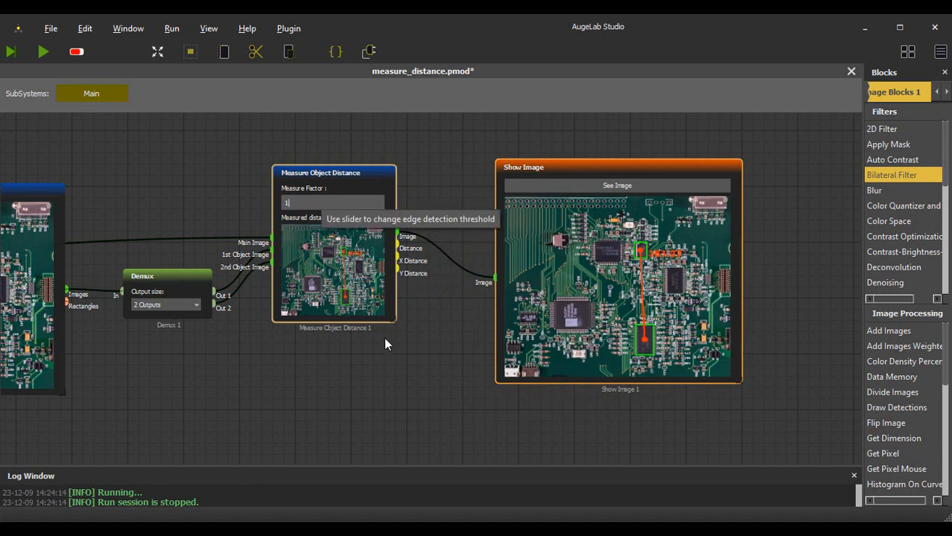
drag(564, 171, 573, 152)
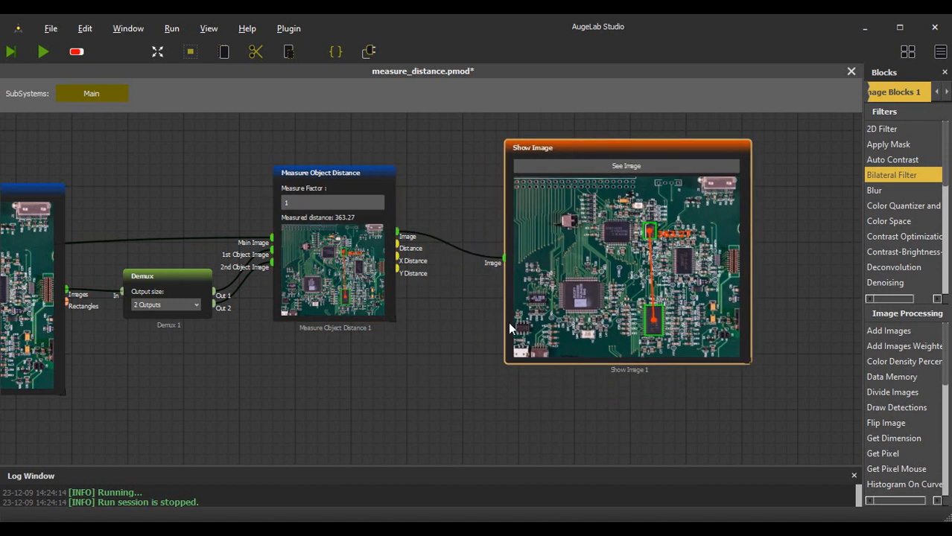
- Add an Output block, connect it to the Distance output of Measure Object Distance and place it just below that block
double_click(461, 365)
text(out)
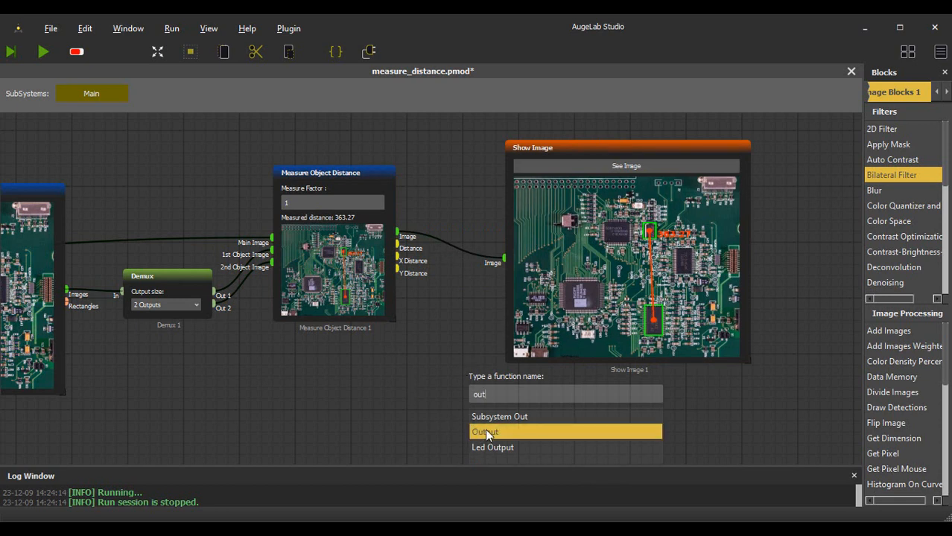
click(485, 431)
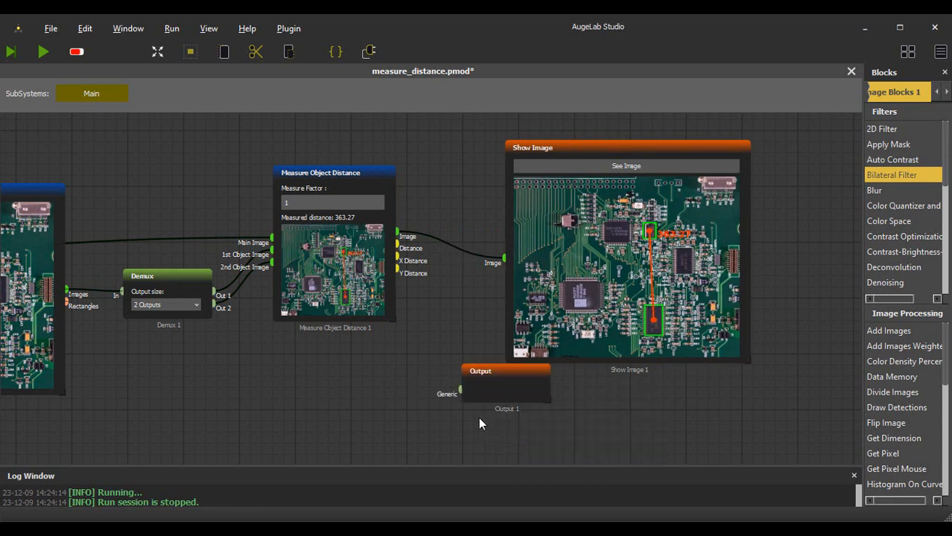
drag(403, 255, 457, 394)
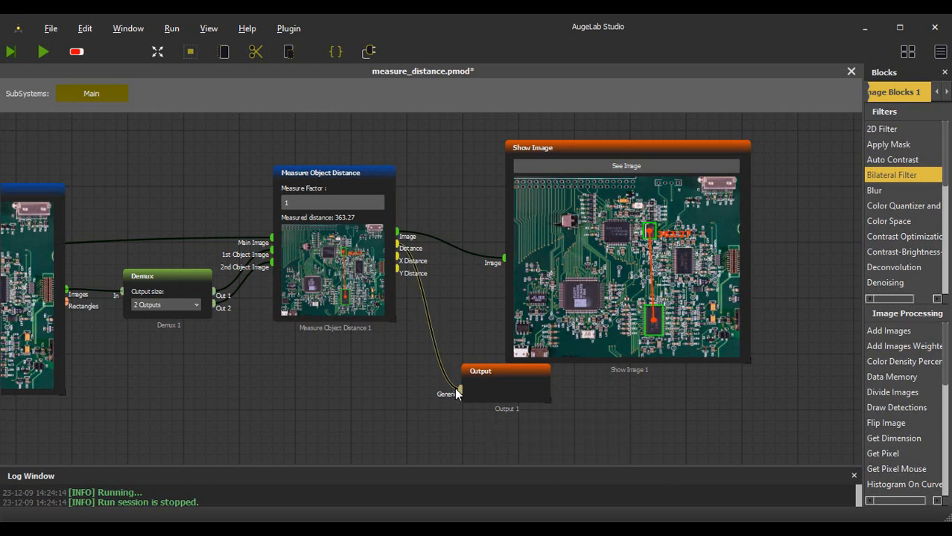
drag(501, 371, 342, 377)
scroll(689, 258, up, 2)
scroll(490, 401, down, 1)
drag(490, 401, 301, 206)
drag(366, 358, 342, 386)
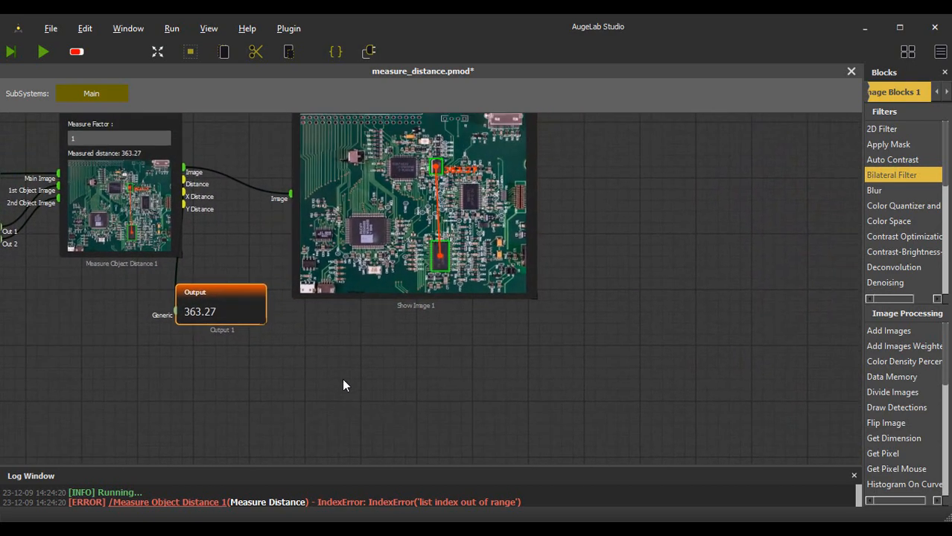
- Add a Greater block, connect the measured Distance to its second Number input and place it to the right of Show Image
double_click(358, 343)
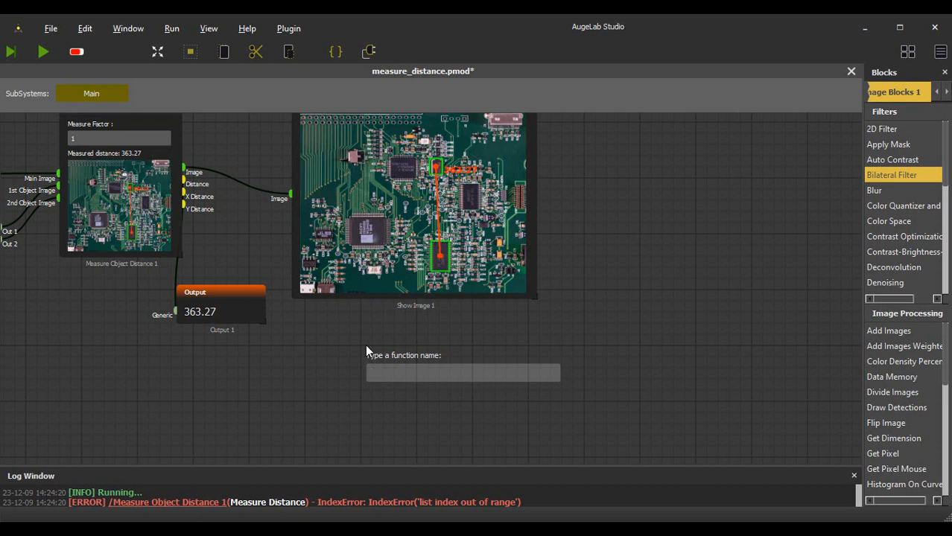
text(ger)
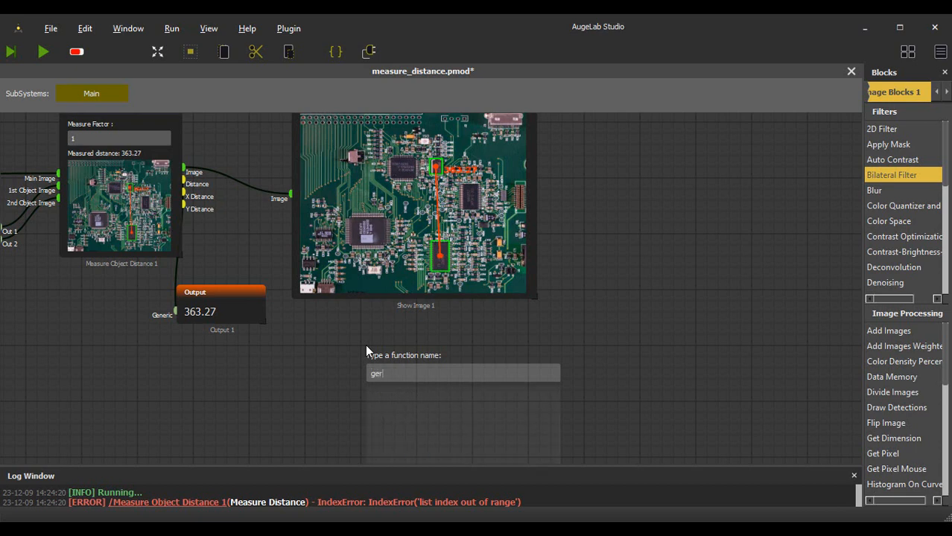
key(BackSpace)
text(a)
key(BackSpace)
key(BackSpace)
text(re)
click(401, 394)
drag(392, 350, 424, 325)
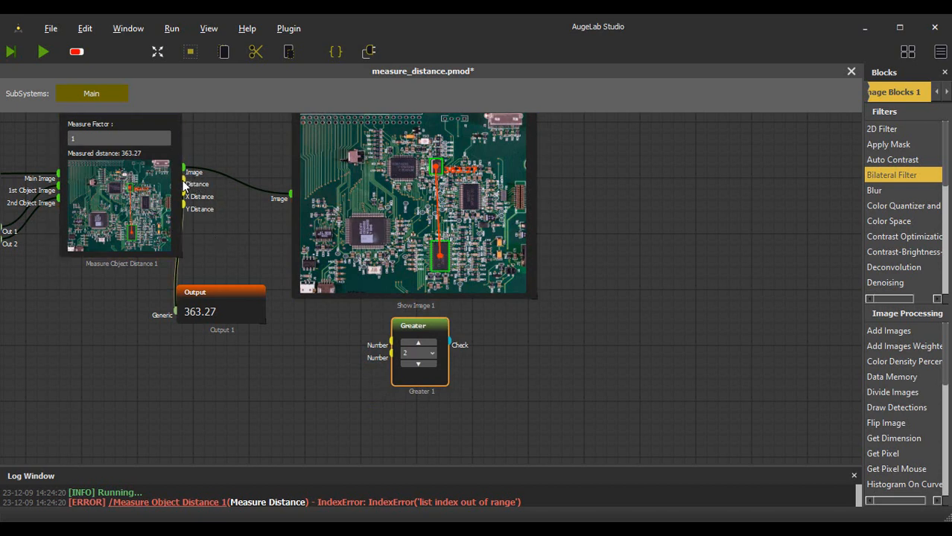
drag(192, 196, 386, 358)
drag(411, 328, 734, 309)
- Add a Number Input block beside the Greater block and connect it to Greater's first Number input
double_click(622, 262)
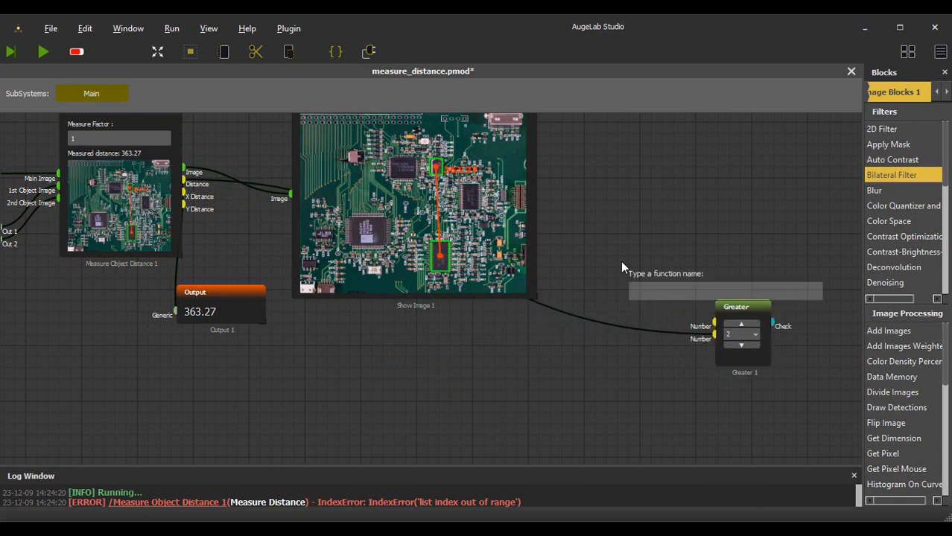
text(num)
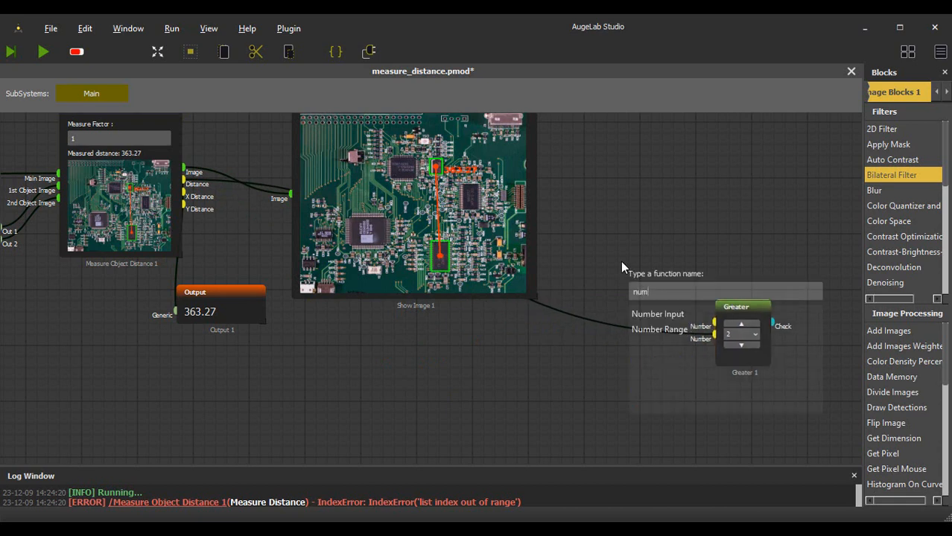
click(658, 315)
drag(643, 262, 591, 241)
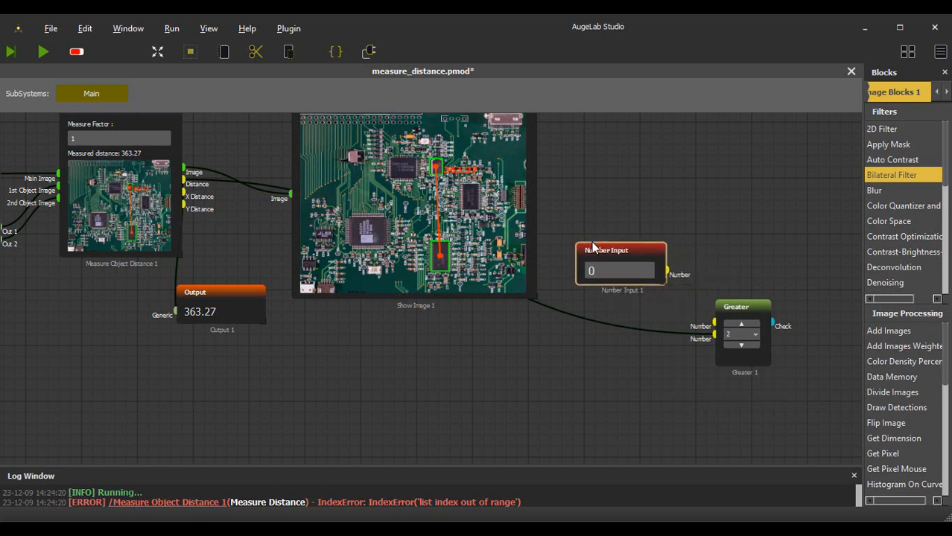
drag(660, 269, 733, 252)
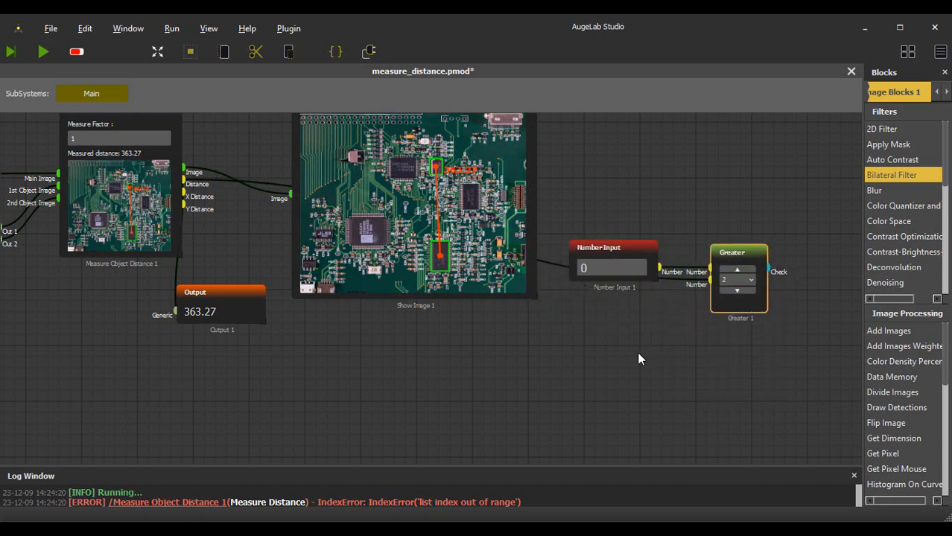
- Add a Smaller block and place it below the Greater block
double_click(616, 361)
text(small)
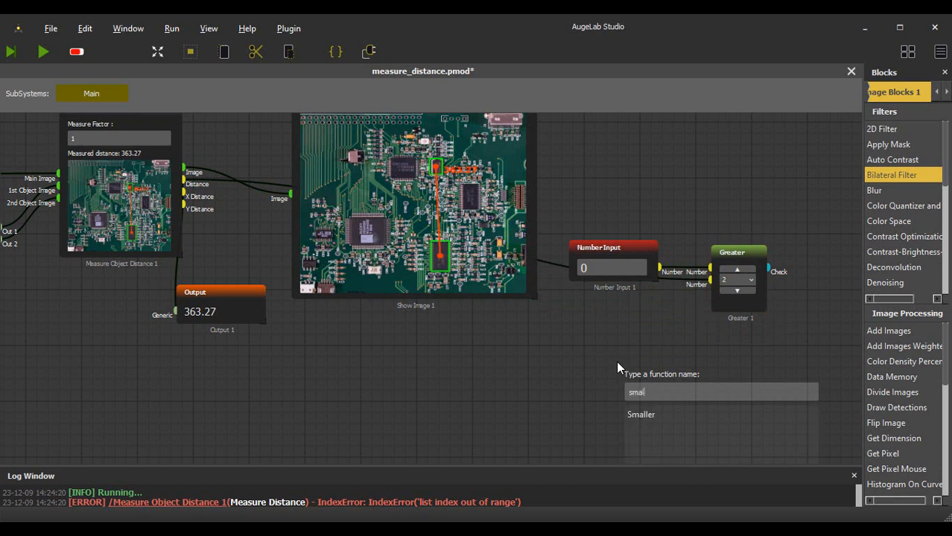
click(639, 415)
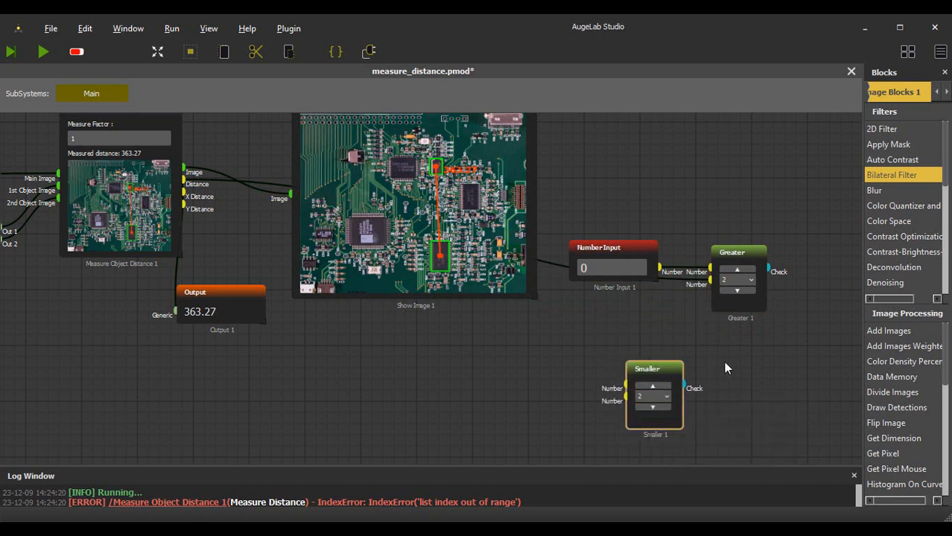
- Add another Number Input block, connecting it to Smaller's first Number input and the measured Distance to the second
double_click(588, 346)
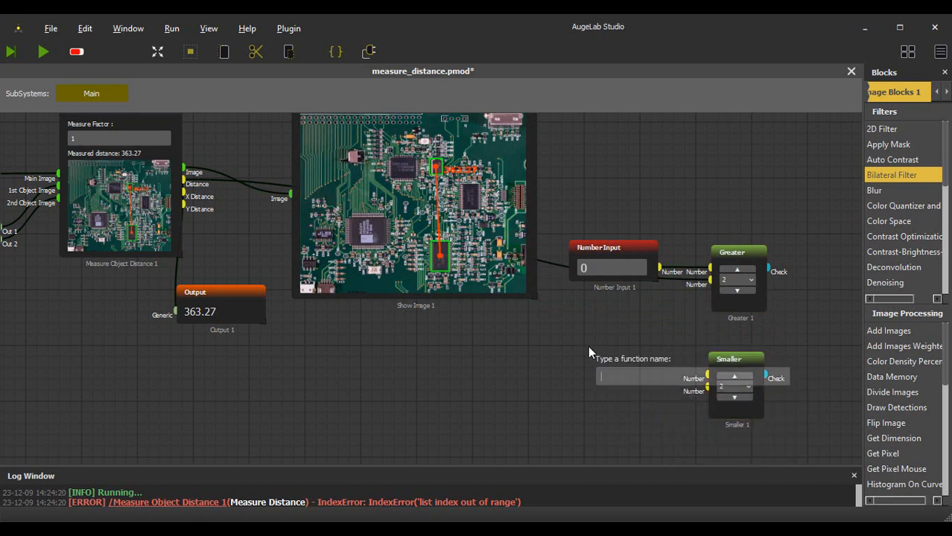
text(numbe)
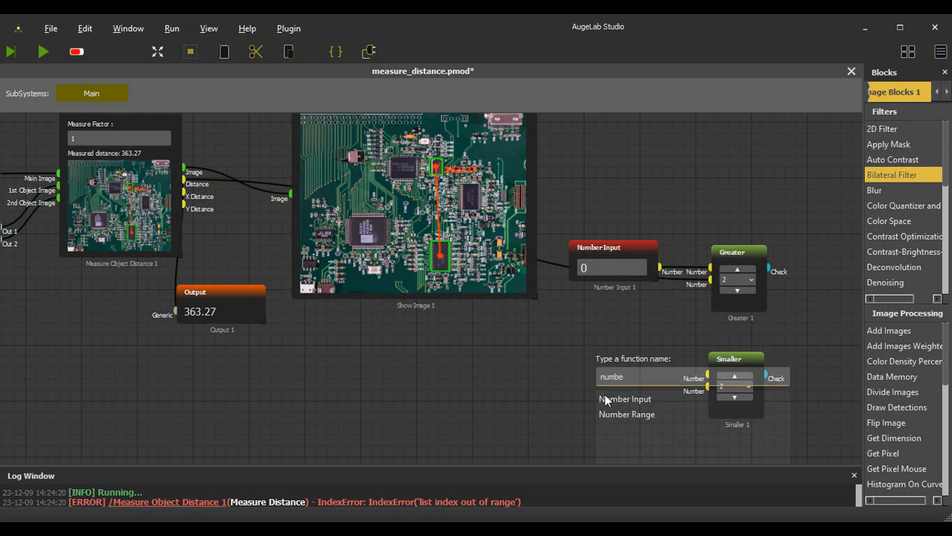
click(605, 400)
drag(607, 352, 539, 322)
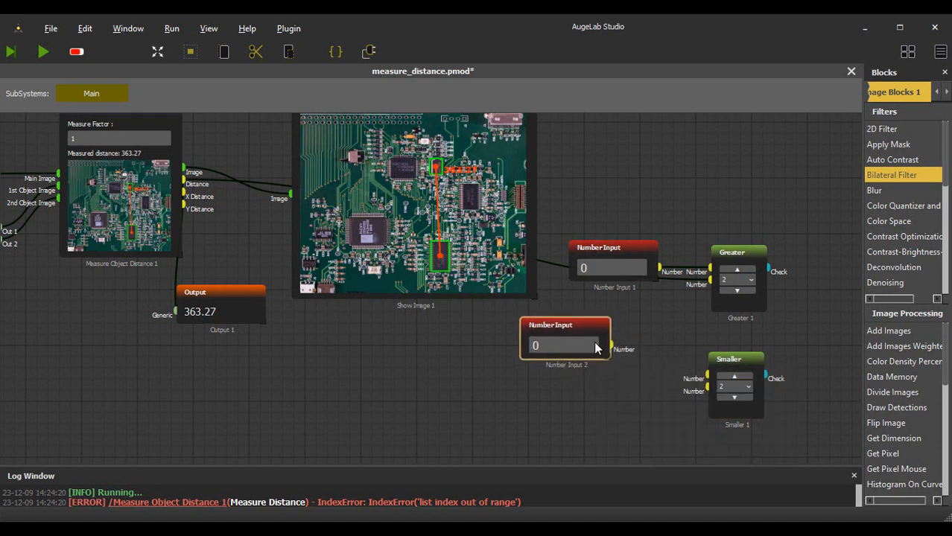
drag(610, 347, 706, 376)
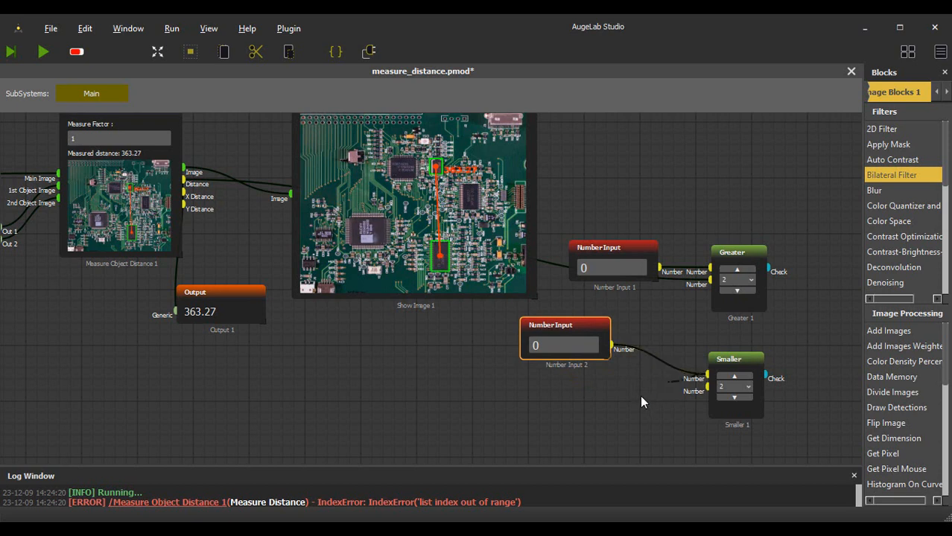
click(600, 393)
click(146, 181)
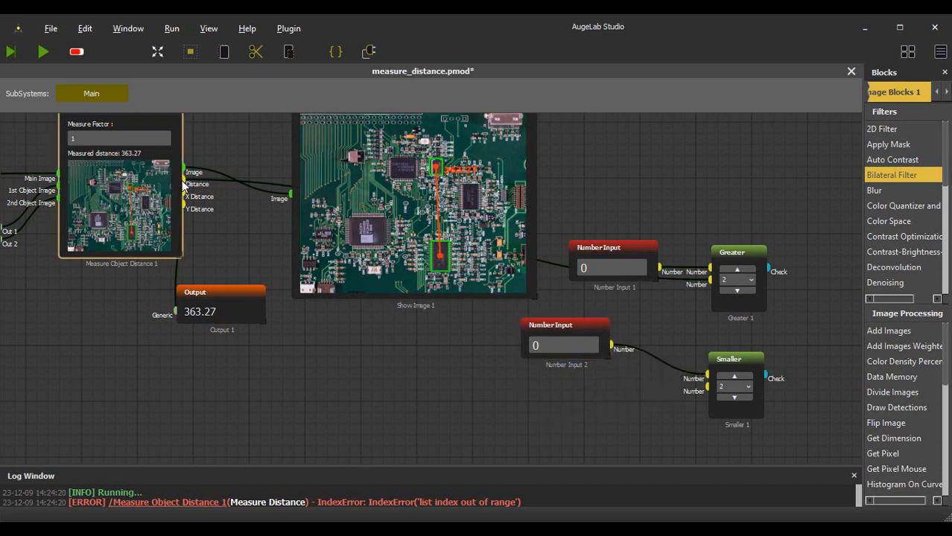
drag(184, 185, 704, 391)
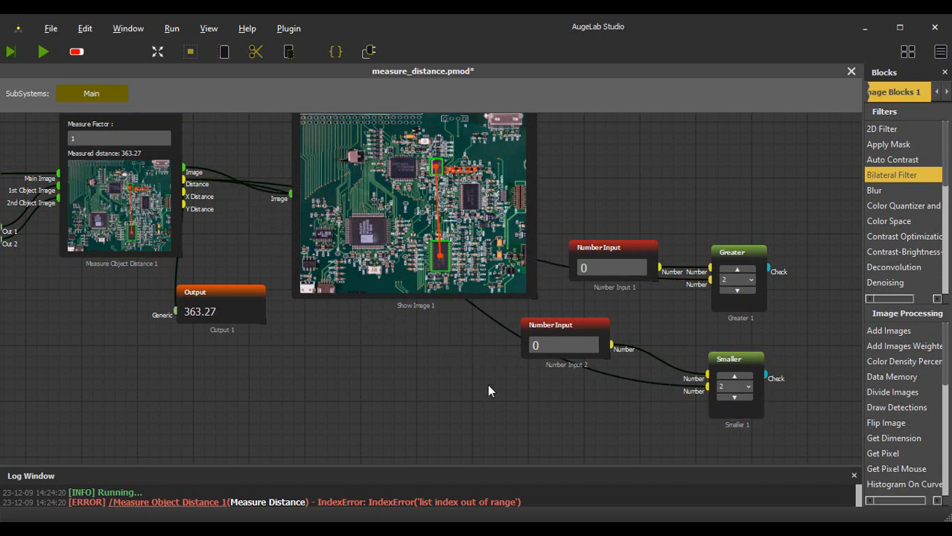
- Add a Text block below Show Image containing the tolerance note 363.1<x<363.5
right_click(398, 393)
click(439, 347)
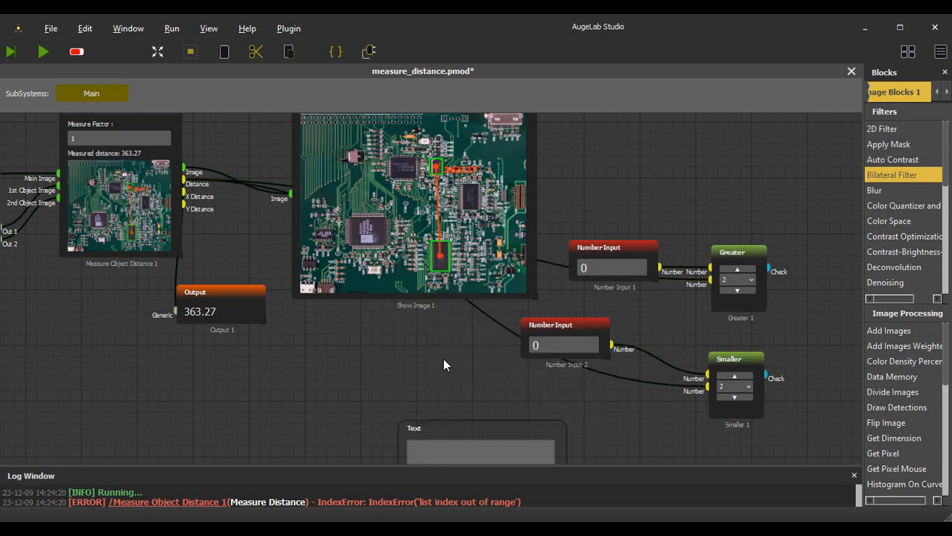
drag(459, 427, 403, 366)
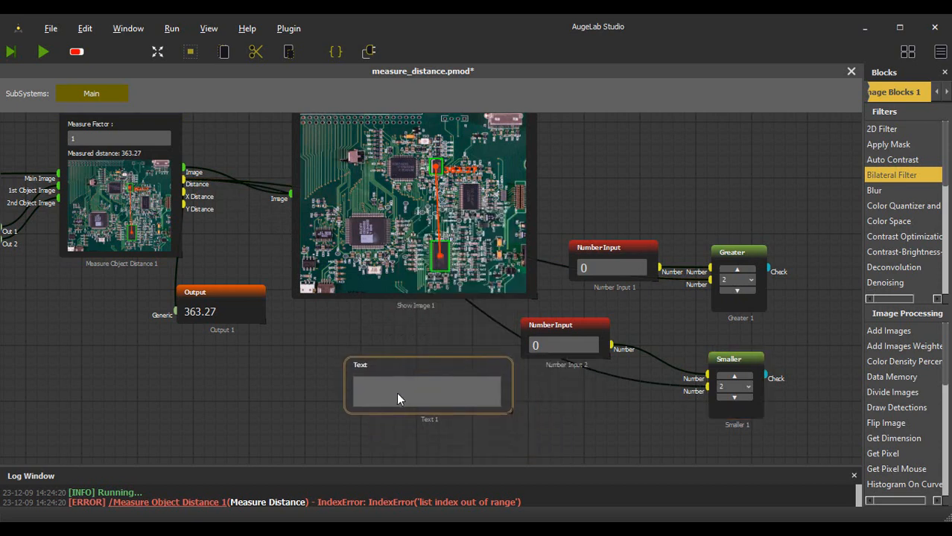
text(363.27)
scroll(387, 387, up, 2)
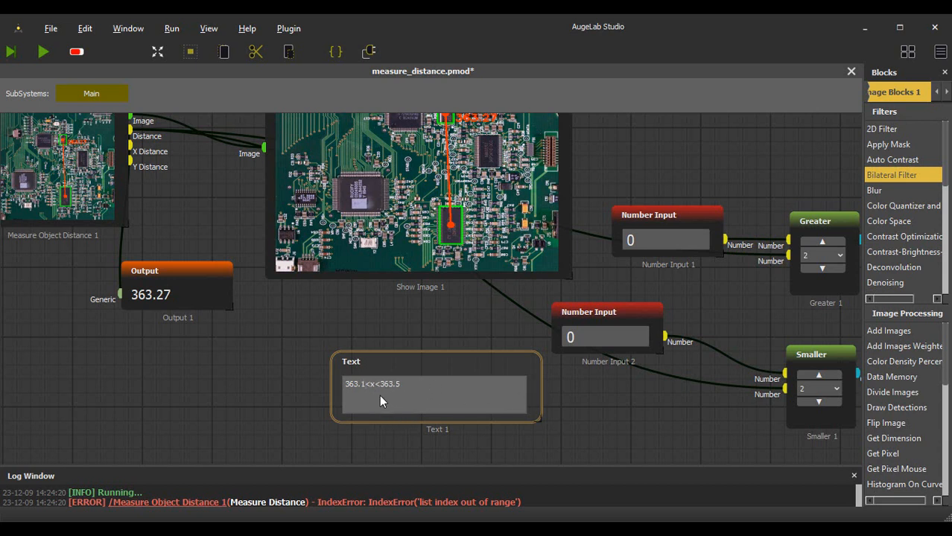
- Add a Led Output block to the right of Greater and connect it to Greater's Check output
scroll(740, 312, down, 1)
drag(741, 312, 392, 319)
double_click(577, 168)
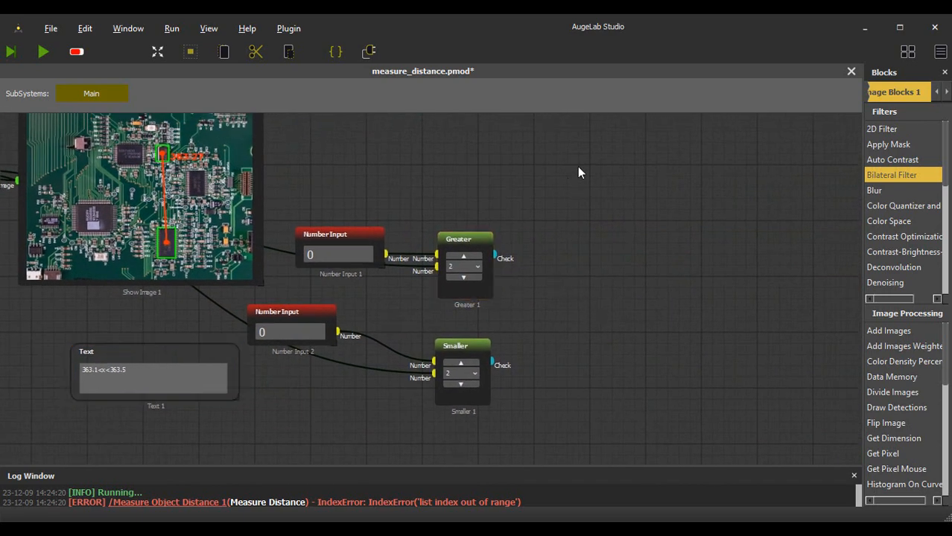
text(led)
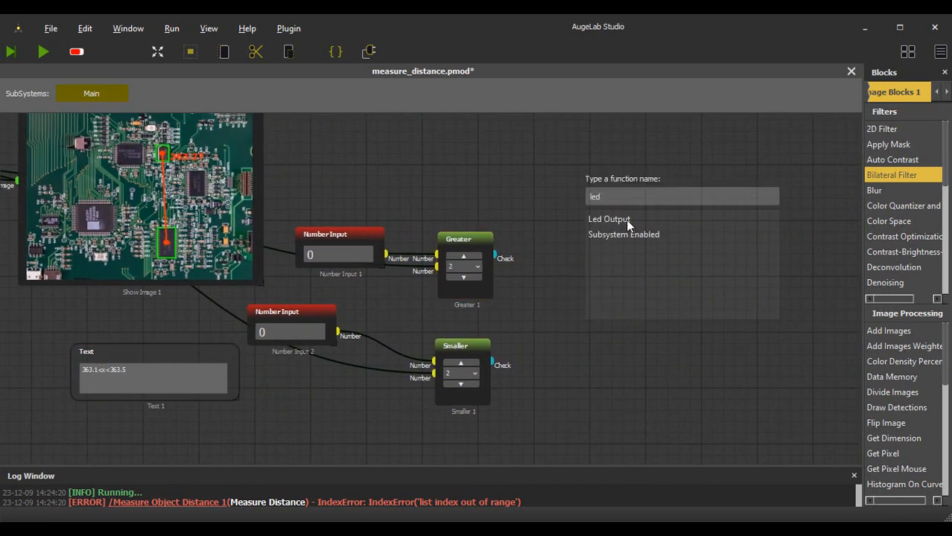
click(607, 219)
drag(496, 256, 599, 394)
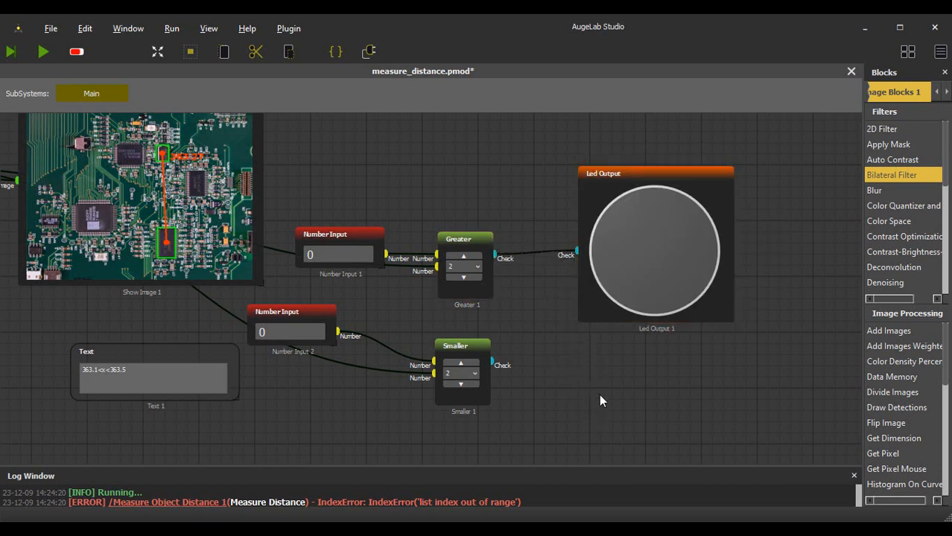
- Add a second Led Output block below the first, connect it to Smaller's Check output and run the diagram
double_click(599, 394)
text(led)
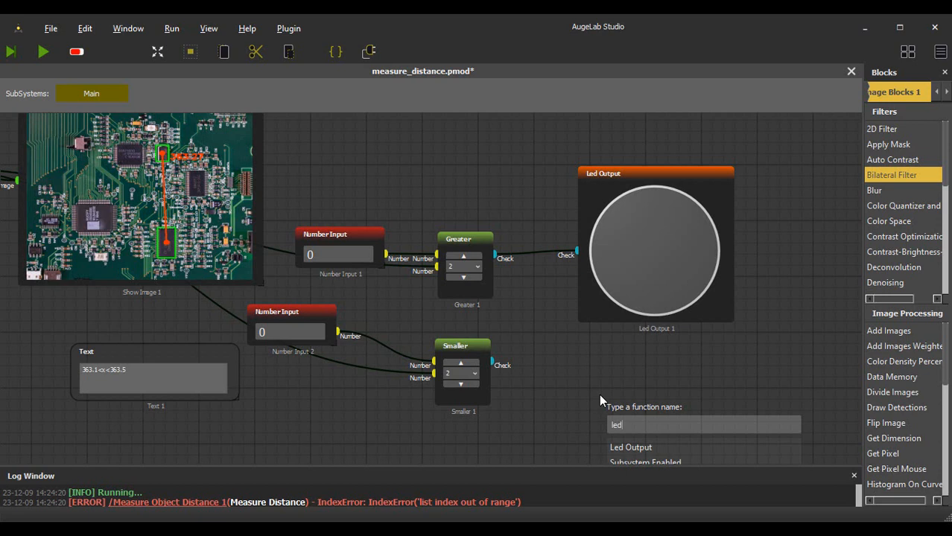
click(624, 447)
drag(643, 395, 646, 361)
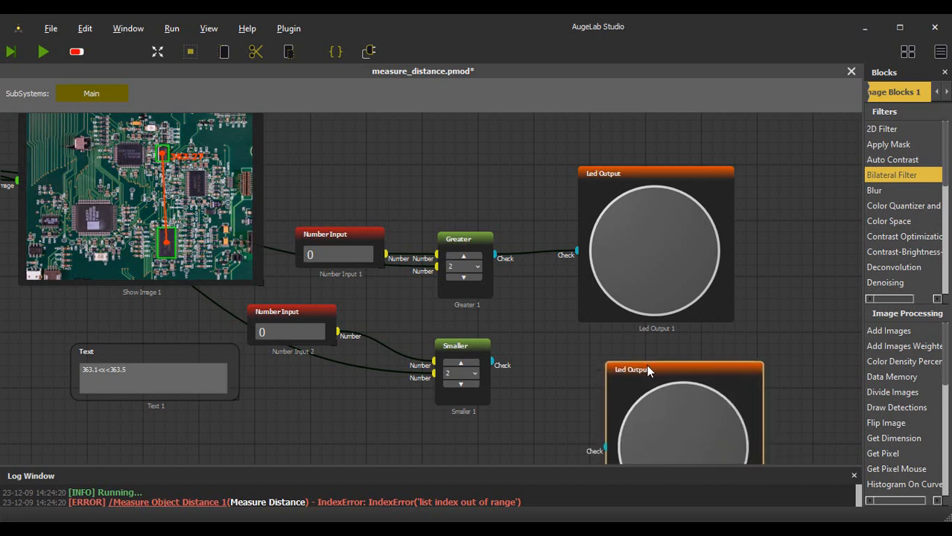
drag(601, 446, 381, 432)
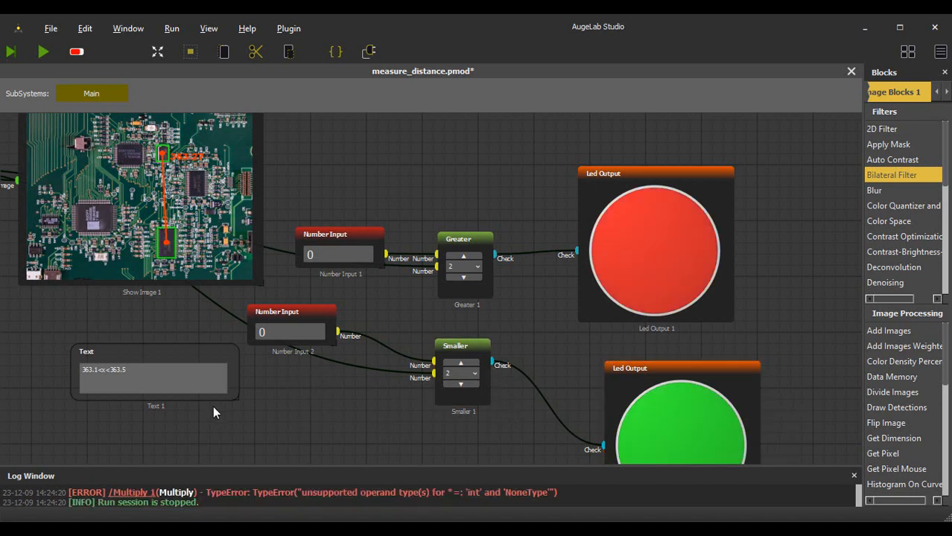
- Set the Number Input feeding the Greater block to 363.5
click(105, 389)
click(313, 262)
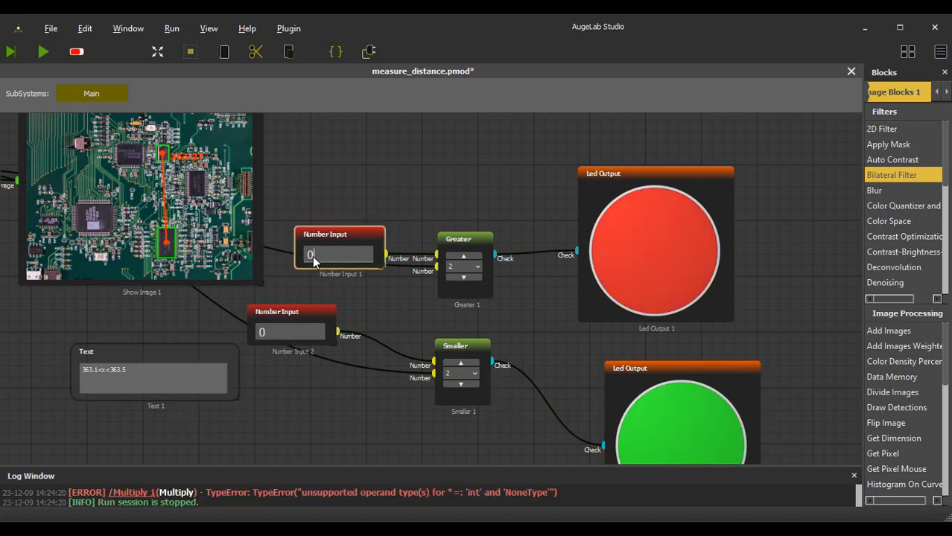
double_click(312, 255)
text(363.5)
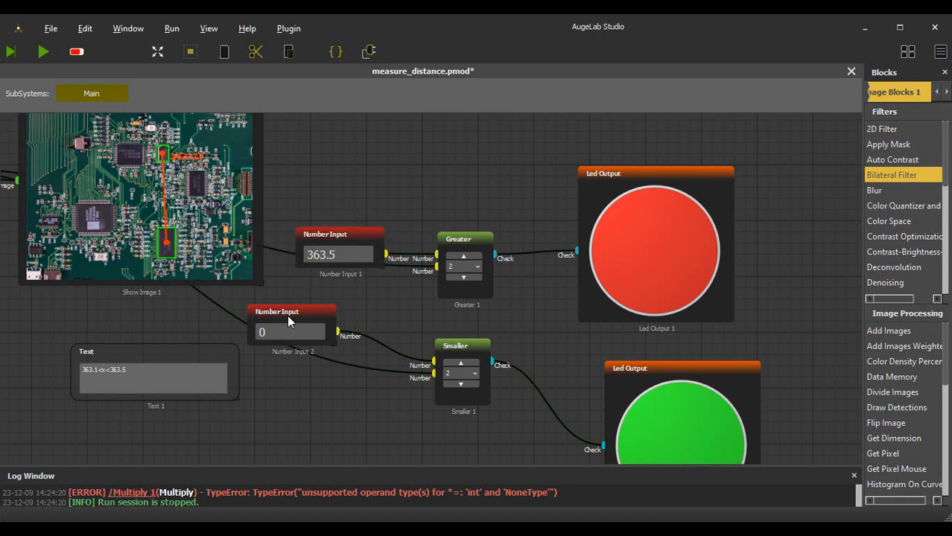
- Set the Number Input feeding the Smaller block to 363.1 and run the diagram, moving the second Led Output directly beneath the first
double_click(277, 333)
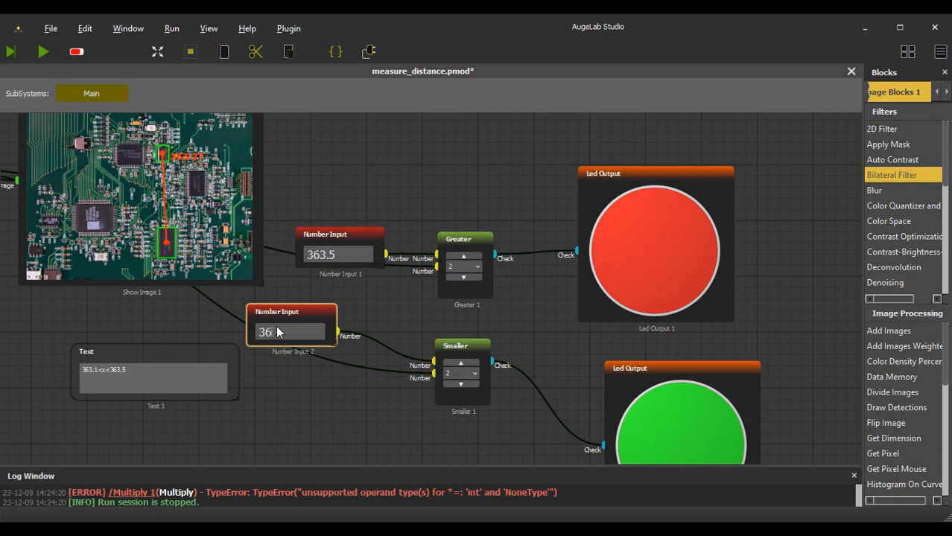
text(3.1)
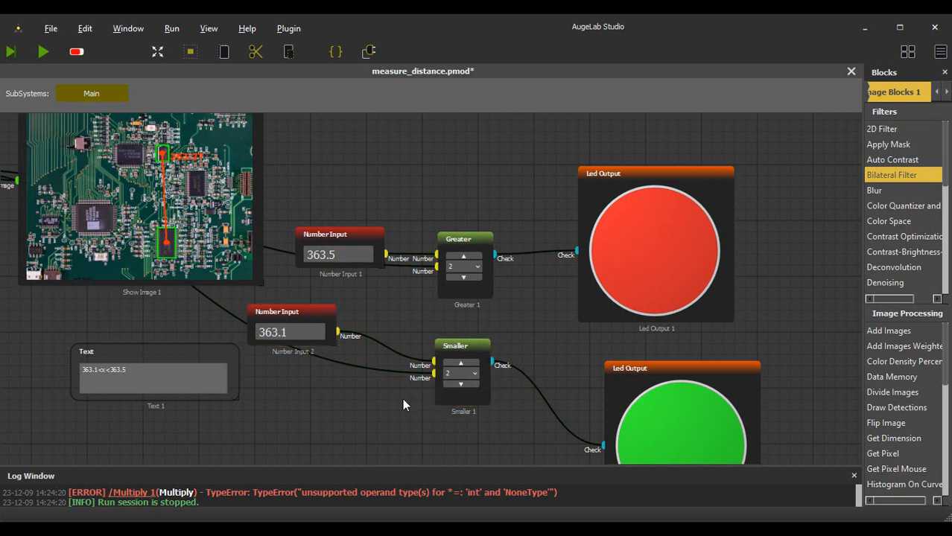
key(F5)
drag(647, 368, 607, 359)
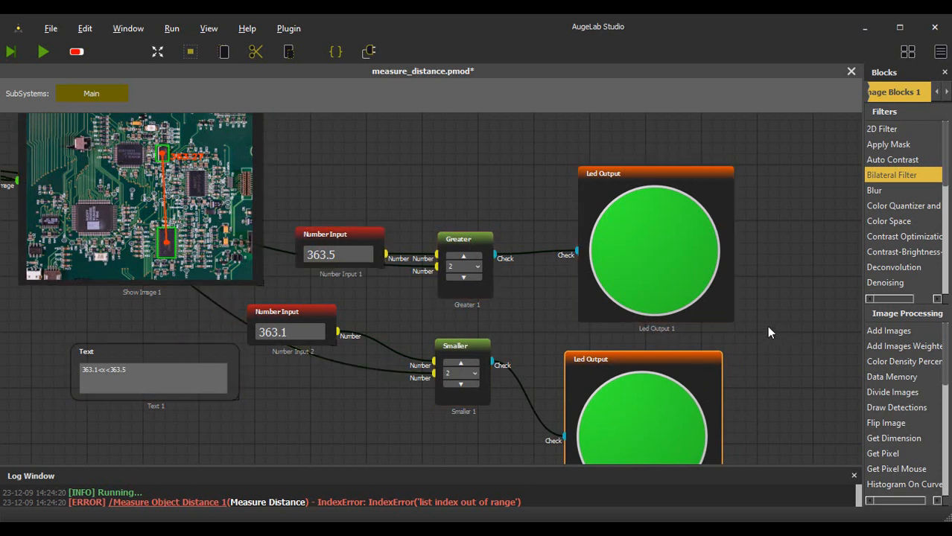
- Add an And block to the right of the Led Outputs and connect the Check outputs of Greater and Smaller to its inputs
drag(768, 333, 495, 299)
double_click(548, 290)
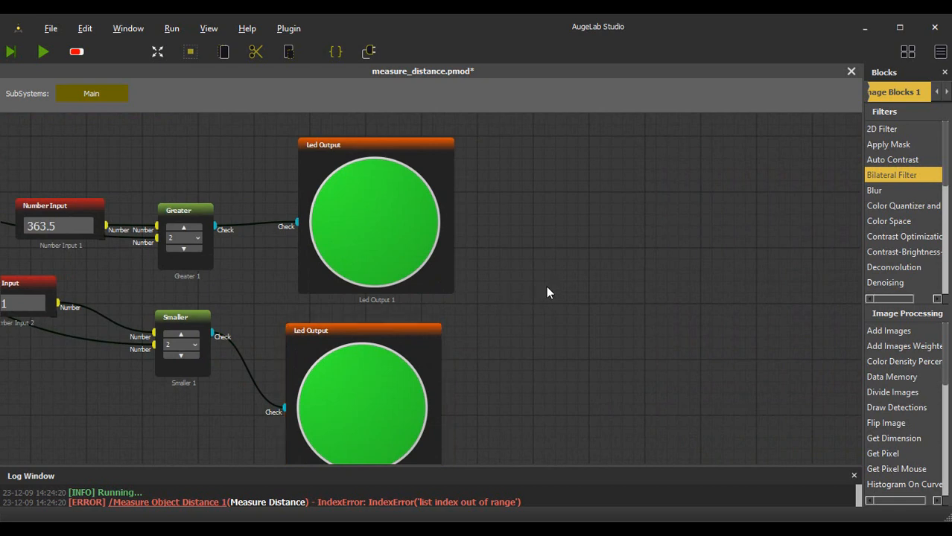
text(a)
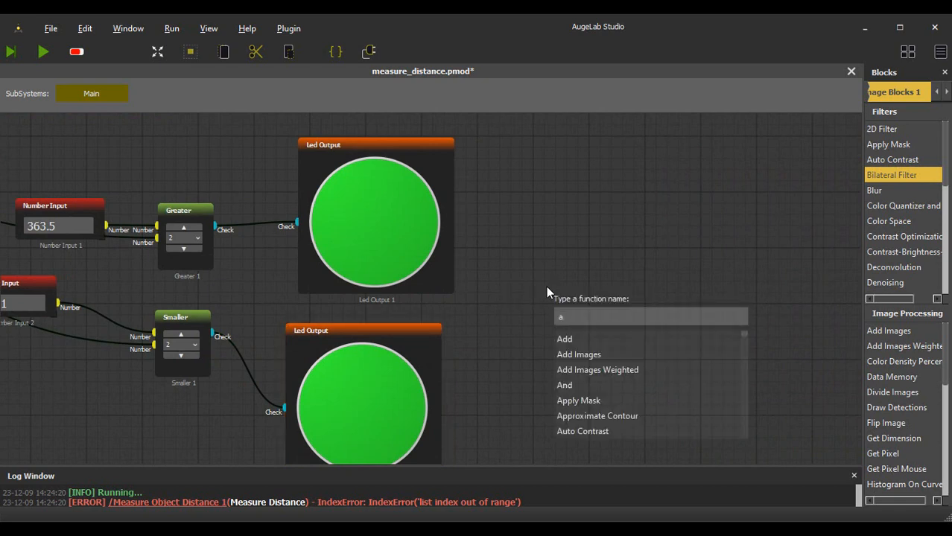
text(nd)
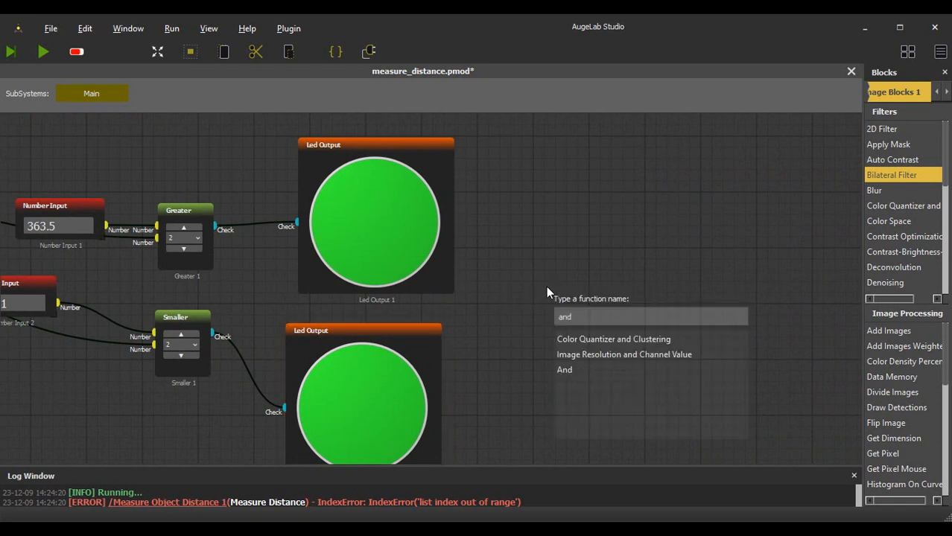
click(560, 370)
drag(565, 328, 570, 297)
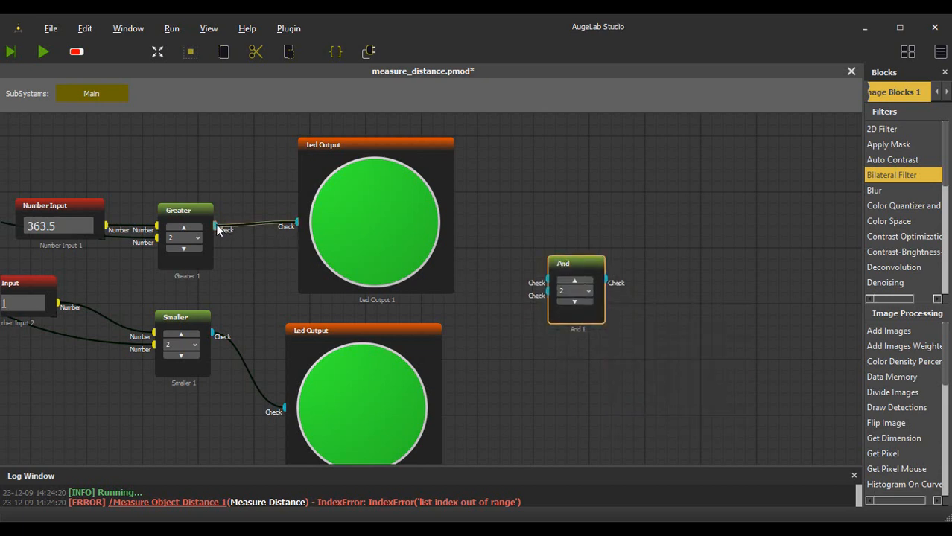
drag(214, 226, 541, 282)
drag(213, 332, 543, 296)
- Add a third Led Output to the right of And, connect it to And's Check output and run the diagram
drag(606, 282, 727, 248)
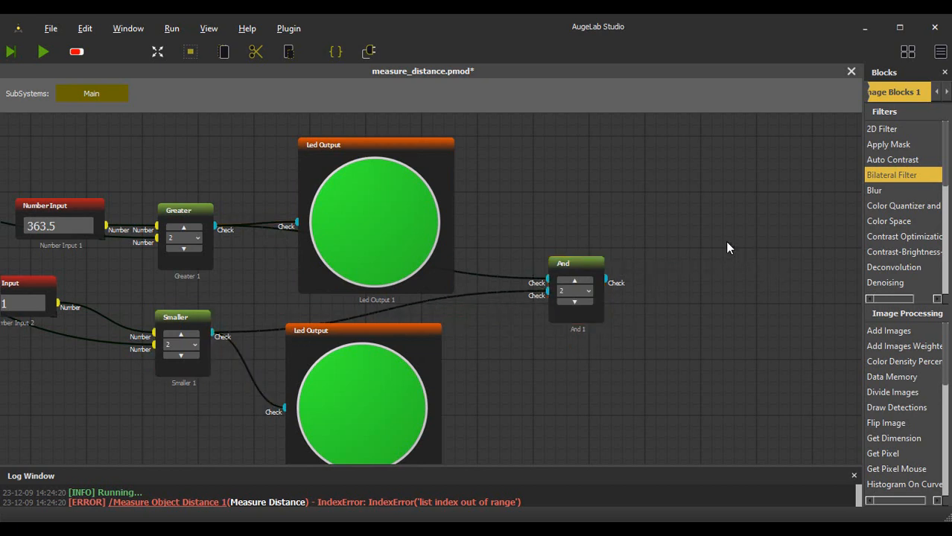
text(led)
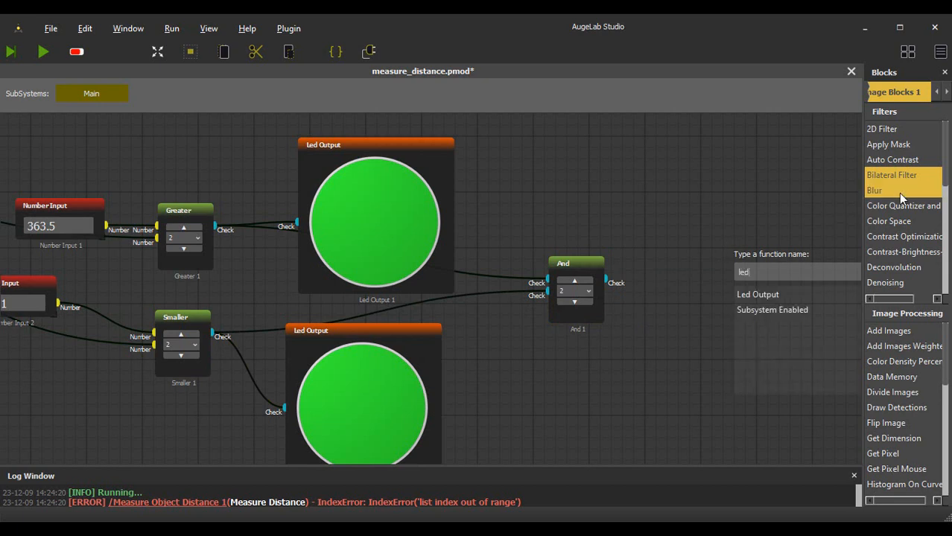
click(767, 296)
drag(756, 247, 730, 207)
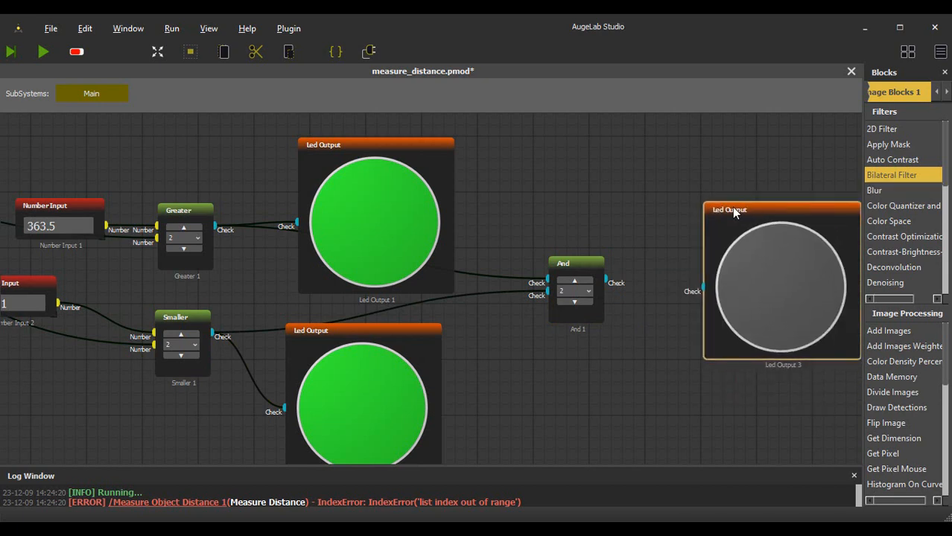
drag(680, 285, 690, 283)
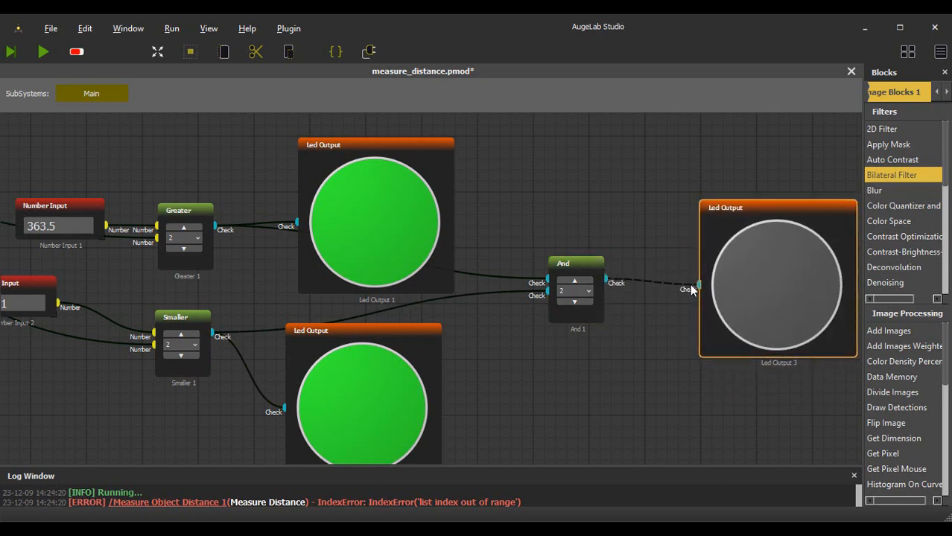
click(690, 285)
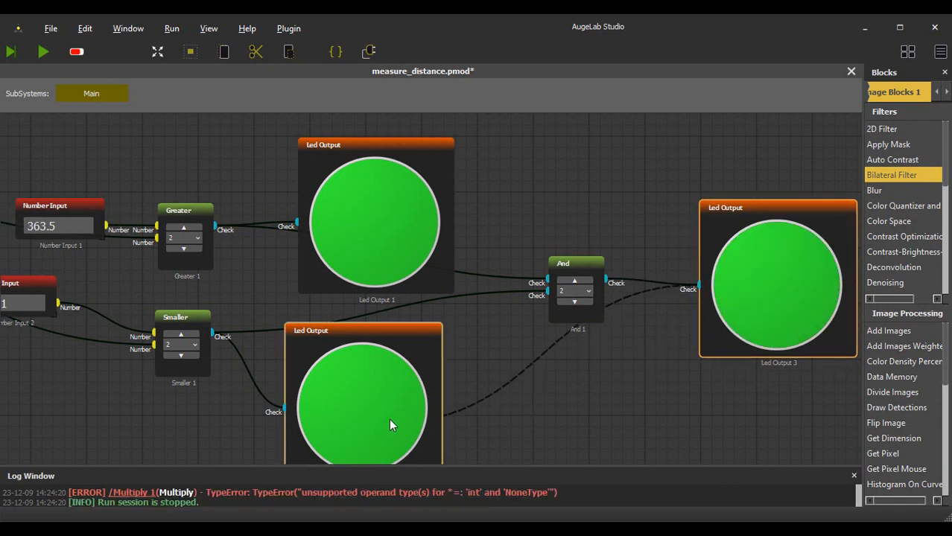
- Review the diagram from the limit inputs and tolerance note back to Load Image, including the selected regions and the measured distance image
scroll(492, 391, down, 1)
drag(485, 401, 603, 341)
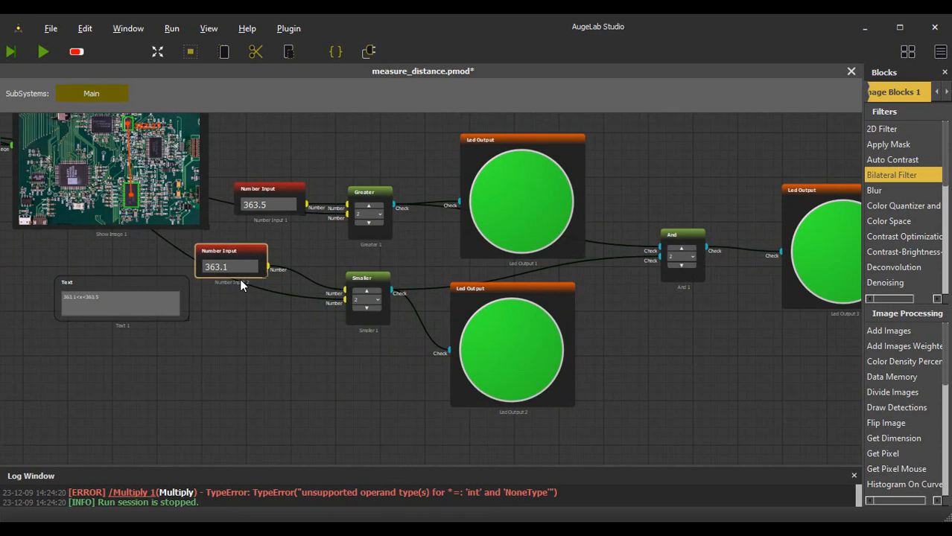
drag(341, 321, 457, 336)
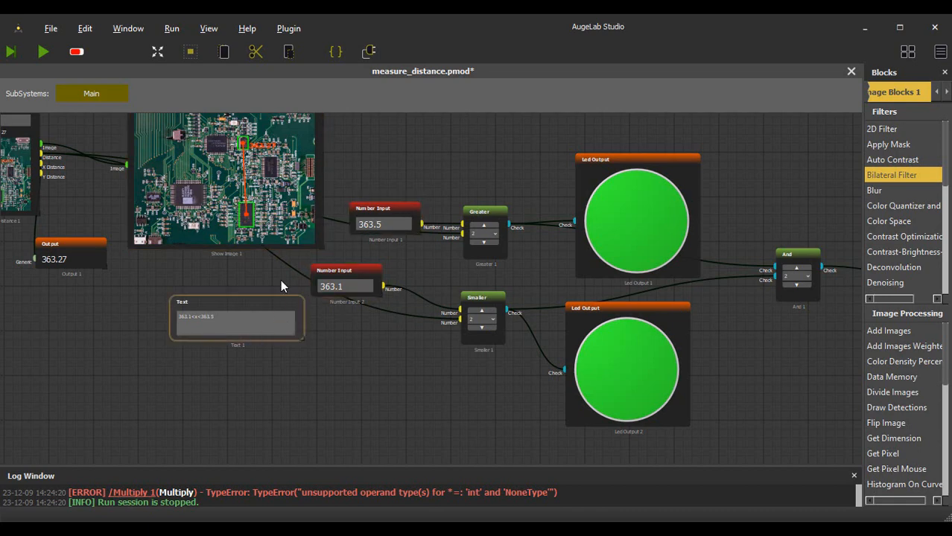
scroll(135, 391, down, 3)
drag(100, 379, 669, 390)
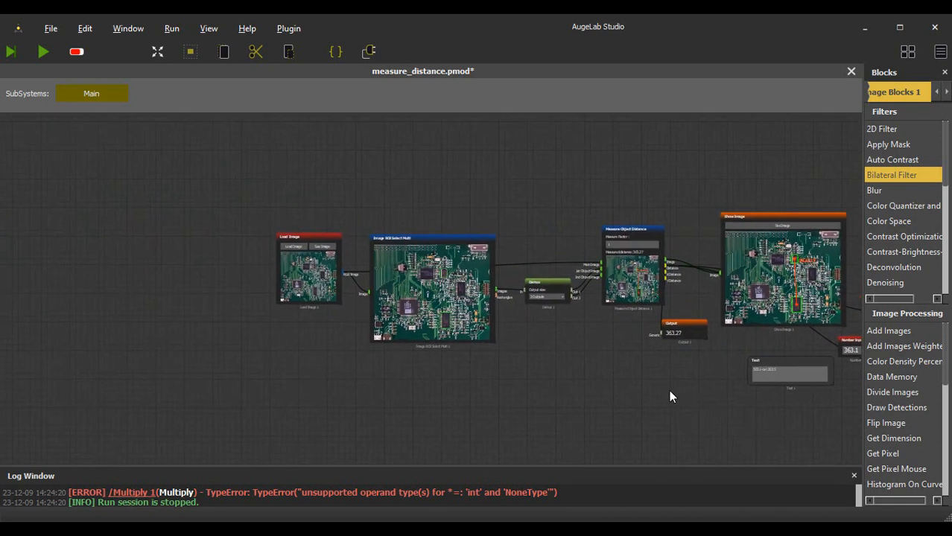
scroll(301, 265, up, 3)
scroll(301, 265, up, 2)
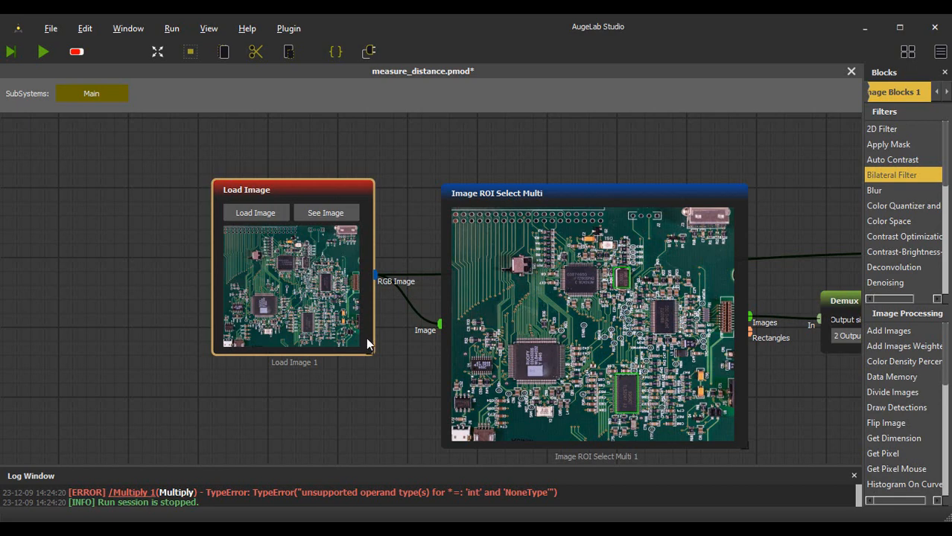
scroll(354, 387, down, 5)
drag(471, 266, 36, 123)
scroll(394, 228, up, 3)
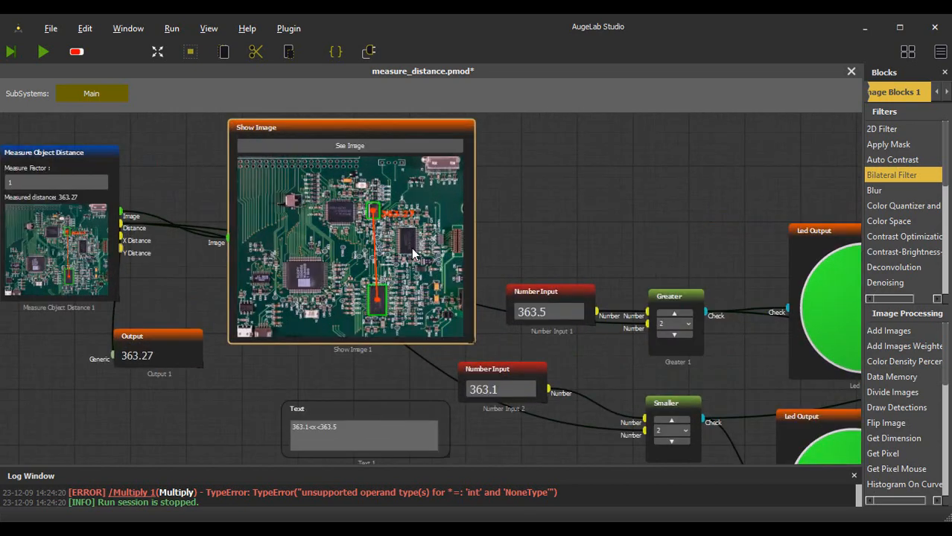
- Change the Number Input feeding Smaller to 363.7 and rerun the diagram to test an out-of-tolerance case
scroll(501, 438, down, 3)
drag(543, 403, 281, 268)
scroll(243, 286, up, 1)
scroll(242, 284, up, 2)
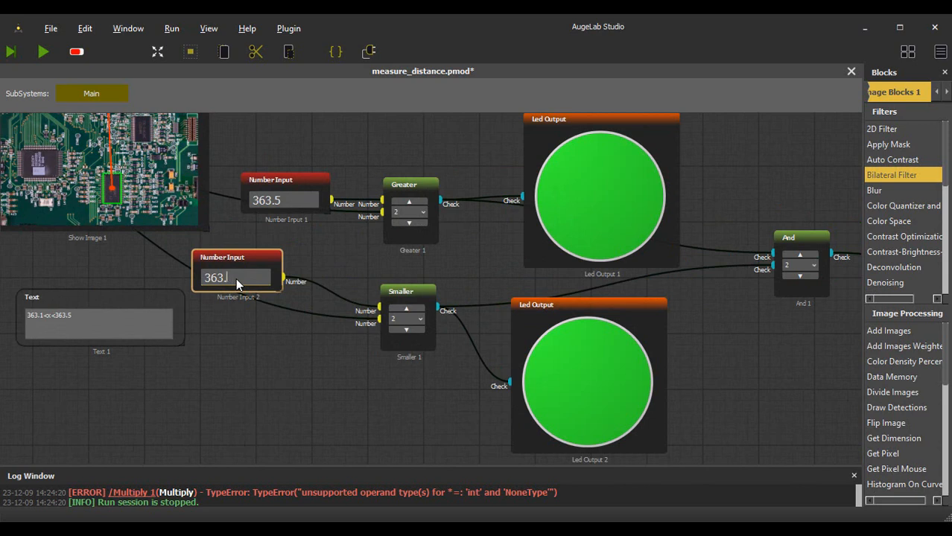
text(7)
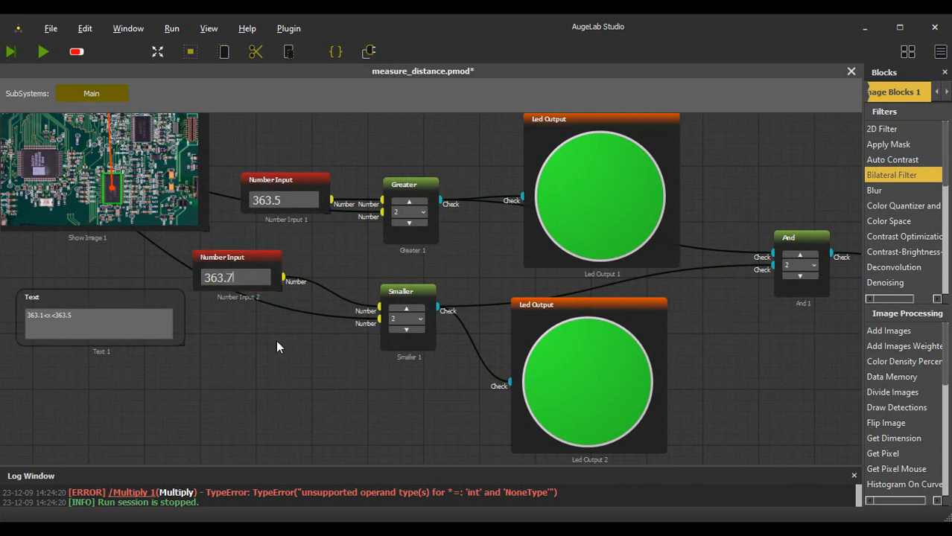
key(F5)
- Examine the three Led Outputs against the measured distance and limit values, and review the complete diagram from Load Image to the final Led Output
scroll(715, 365, down, 1)
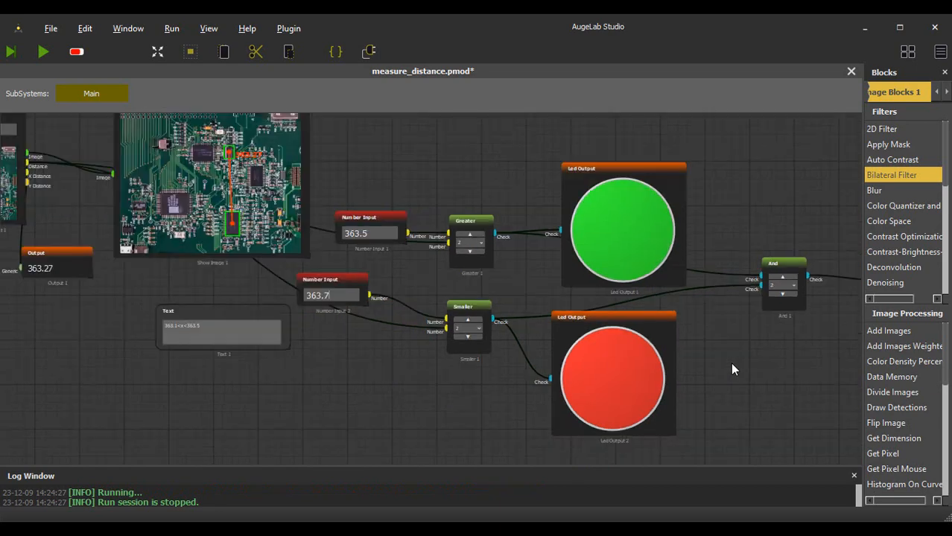
drag(730, 362, 368, 375)
click(557, 311)
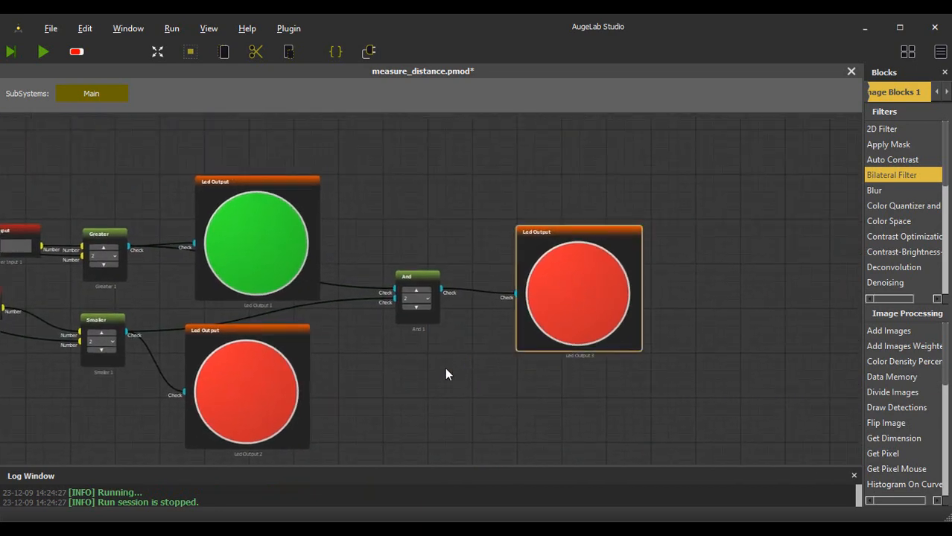
scroll(380, 381, down, 1)
drag(414, 376, 726, 403)
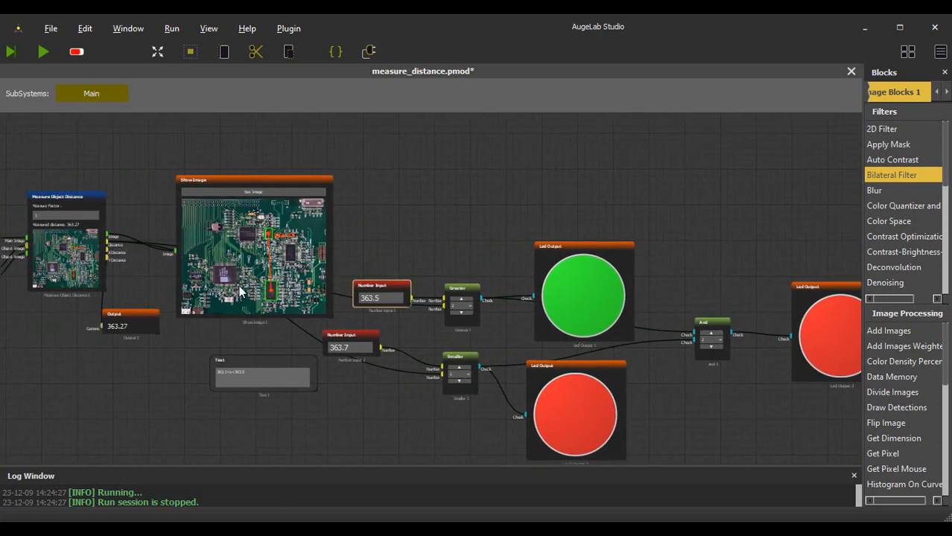
scroll(239, 292, up, 2)
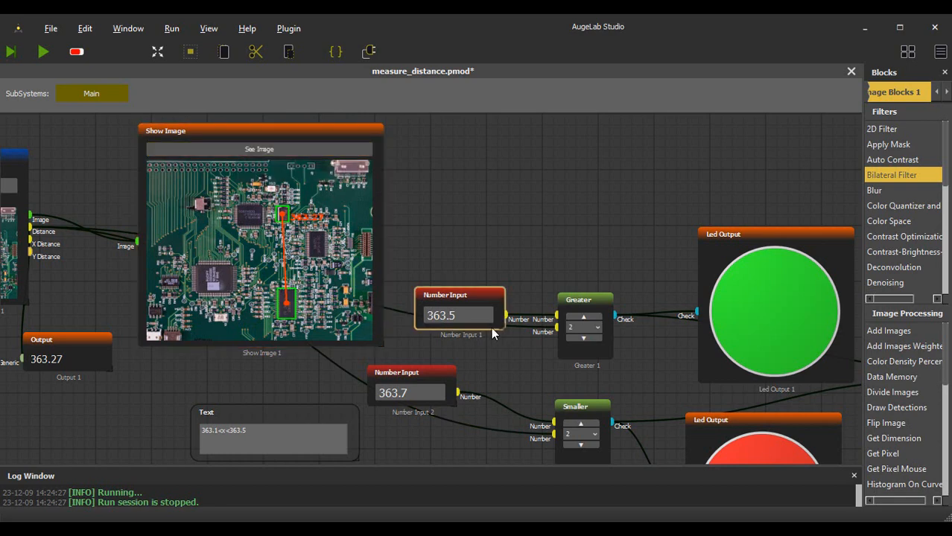
scroll(471, 374, down, 1)
scroll(320, 406, down, 2)
drag(291, 352, 326, 253)
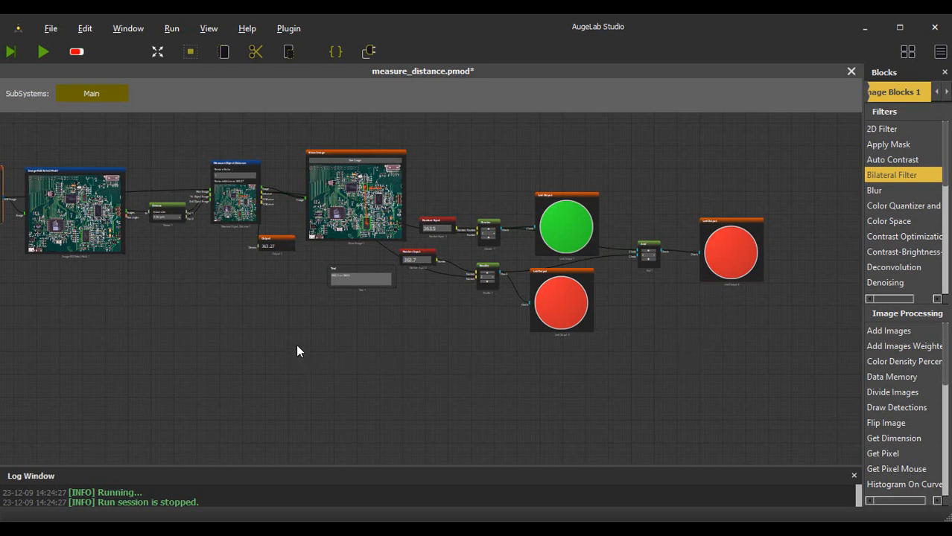
drag(296, 344, 367, 356)
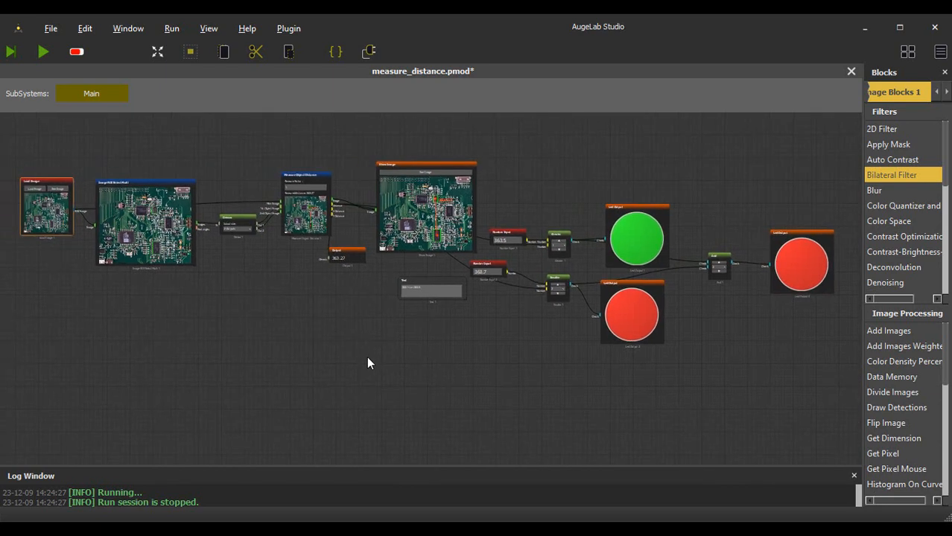